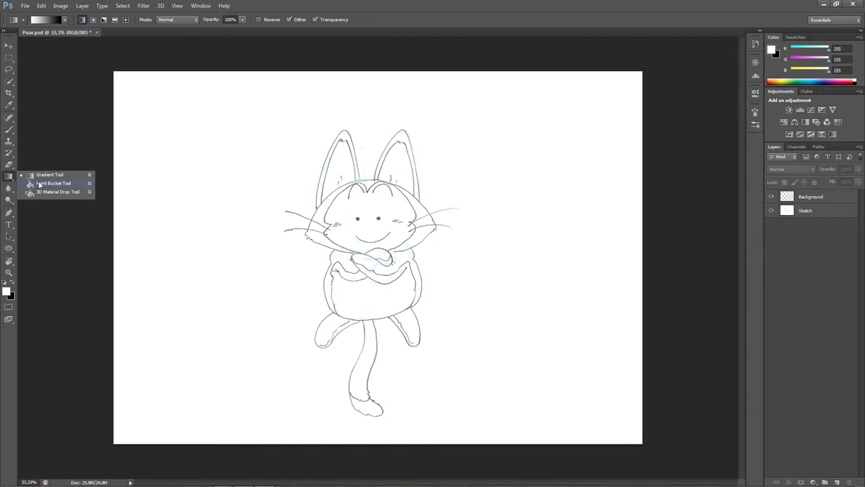
Step: Fill the Background layer with white using the Paint Bucket and move it beneath the Sketch layer
{"action": "left_click", "coordinate": [52, 183]}
{"action": "left_click", "coordinate": [825, 197]}
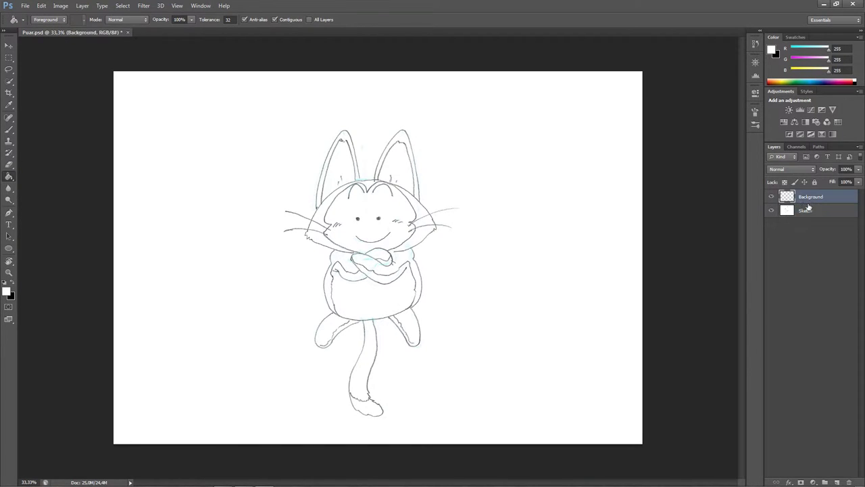
{"action": "left_click", "coordinate": [379, 363]}
{"action": "left_click_drag", "start_coordinate": [828, 197], "coordinate": [826, 228]}
Step: Add a new empty layer above the Sketch layer and name it LineArt
{"action": "left_click", "coordinate": [830, 197]}
{"action": "left_click", "coordinate": [837, 482]}
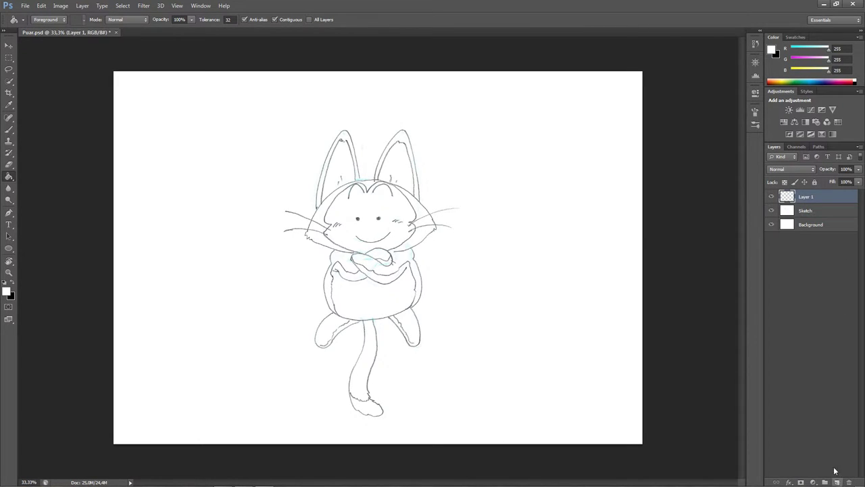
{"action": "double_click", "coordinate": [804, 198]}
{"action": "left_click", "coordinate": [817, 276]}
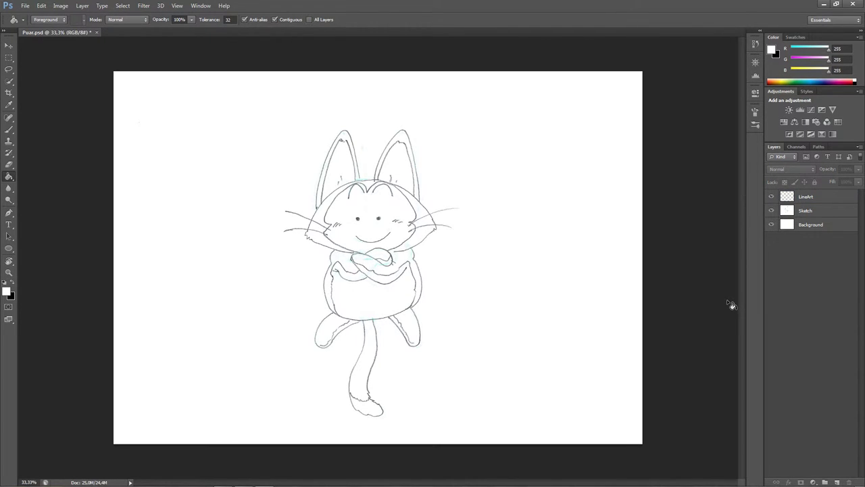
Step: Lower the Sketch layer's opacity until the drawing is only a faint tracing guide
{"action": "left_click", "coordinate": [9, 45]}
{"action": "key", "text": "alt+period"}
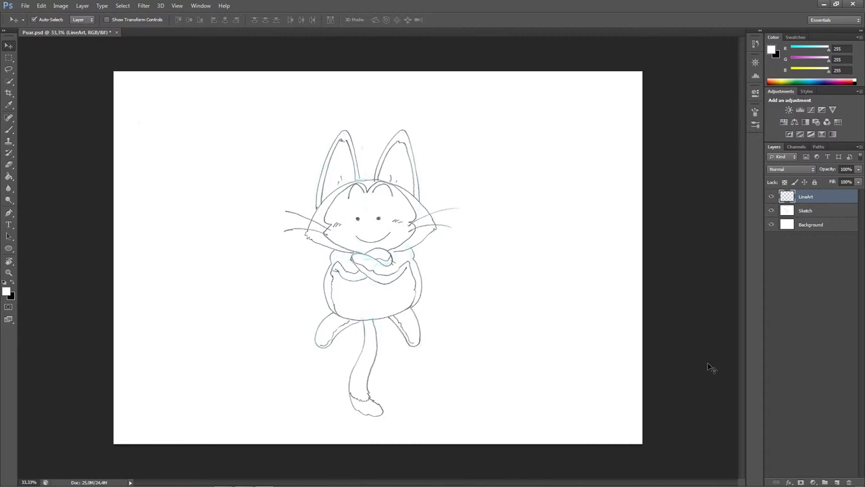
{"action": "right_click", "coordinate": [806, 211]}
{"action": "left_click", "coordinate": [820, 206]}
{"action": "left_click", "coordinate": [857, 169]}
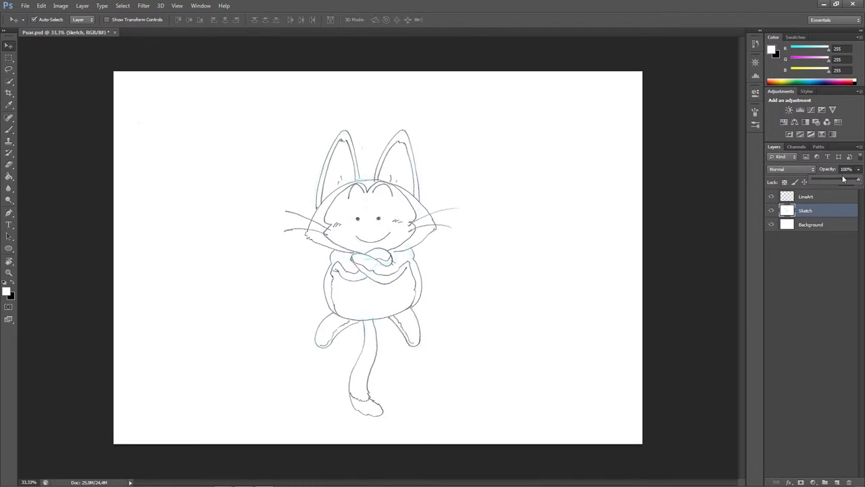
{"action": "left_click", "coordinate": [836, 178]}
{"action": "left_click_drag", "start_coordinate": [823, 181], "coordinate": [819, 183]}
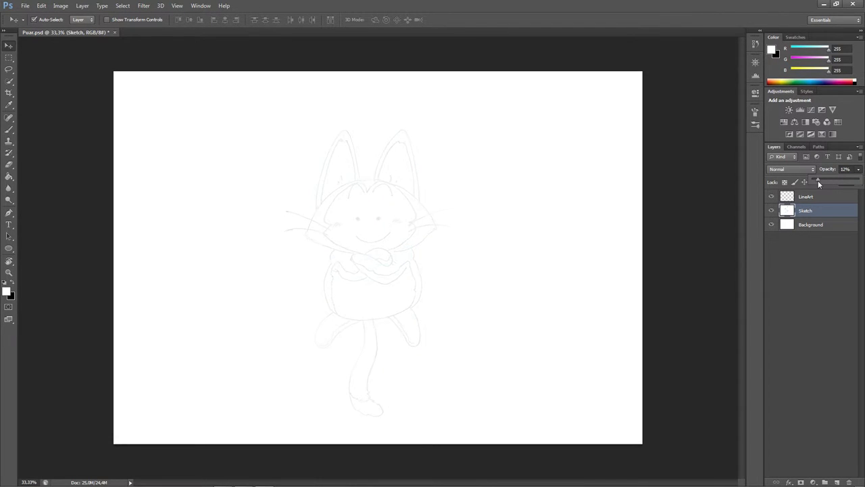
Step: Activate the LineArt layer and ready the Brush tool with black as the foreground colour
{"action": "left_click", "coordinate": [811, 196]}
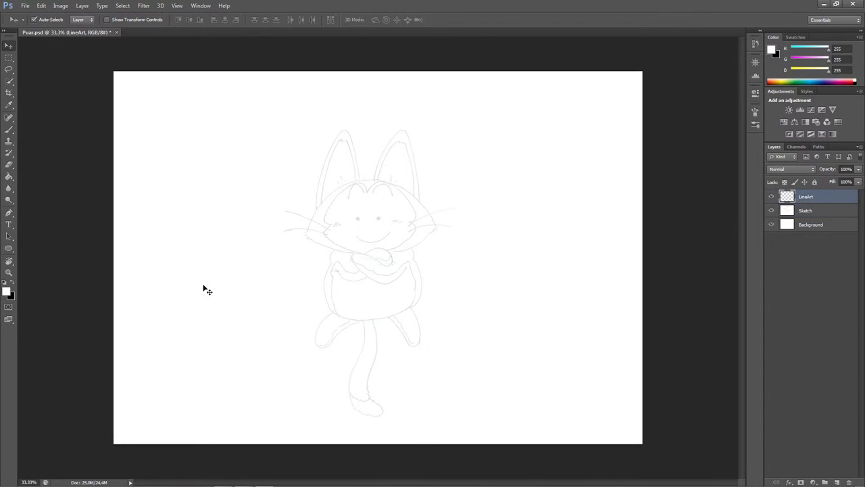
{"action": "left_click", "coordinate": [13, 287]}
{"action": "left_click", "coordinate": [9, 129]}
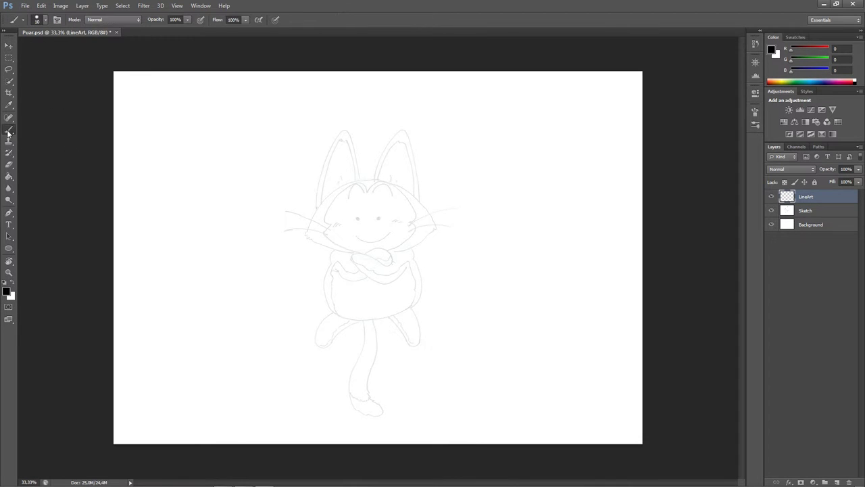
{"action": "left_click", "coordinate": [38, 20]}
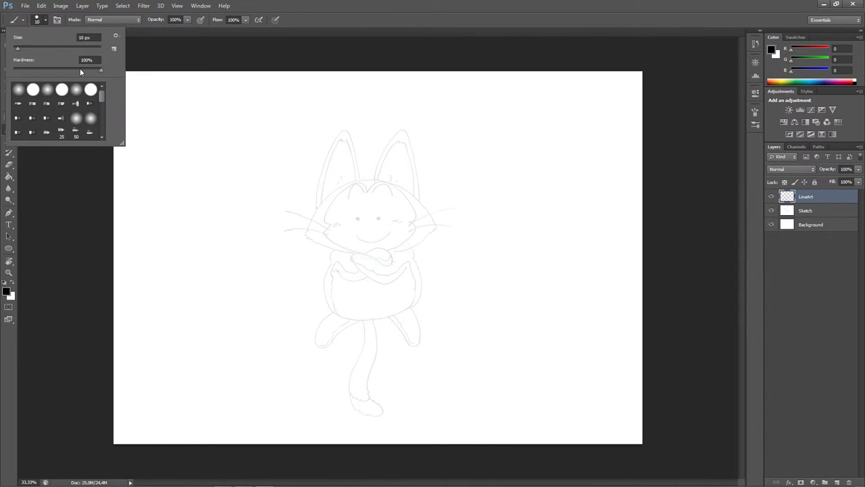
{"action": "left_click", "coordinate": [369, 20]}
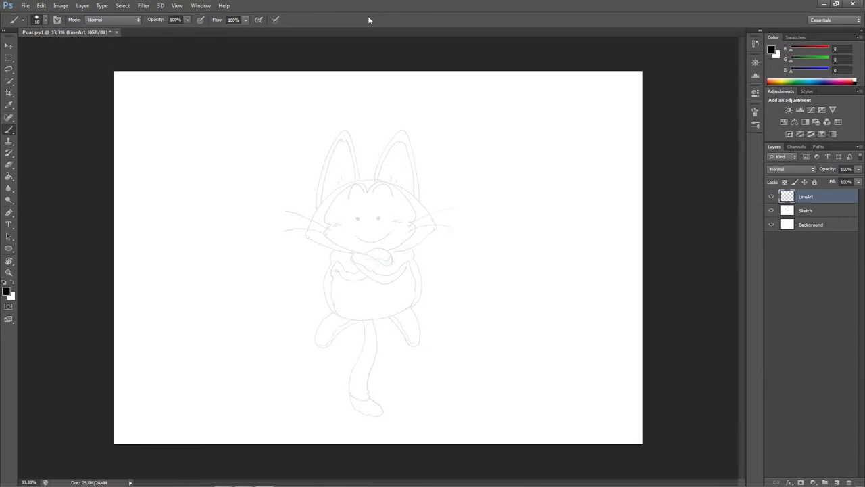
Step: Turn off the brush's Transfer option, keeping Shape Dynamics and Smoothing enabled
{"action": "key", "text": "F5"}
{"action": "left_click", "coordinate": [617, 138]}
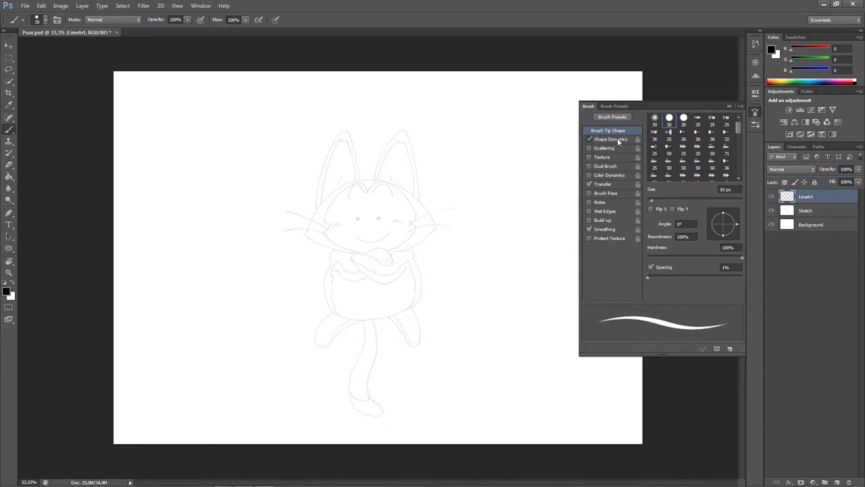
{"action": "left_click", "coordinate": [606, 184]}
{"action": "left_click", "coordinate": [590, 185]}
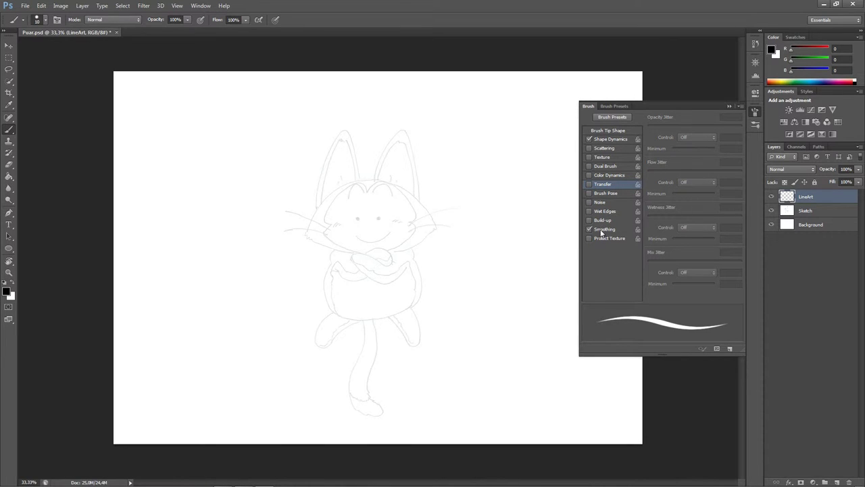
{"action": "key", "text": "F5"}
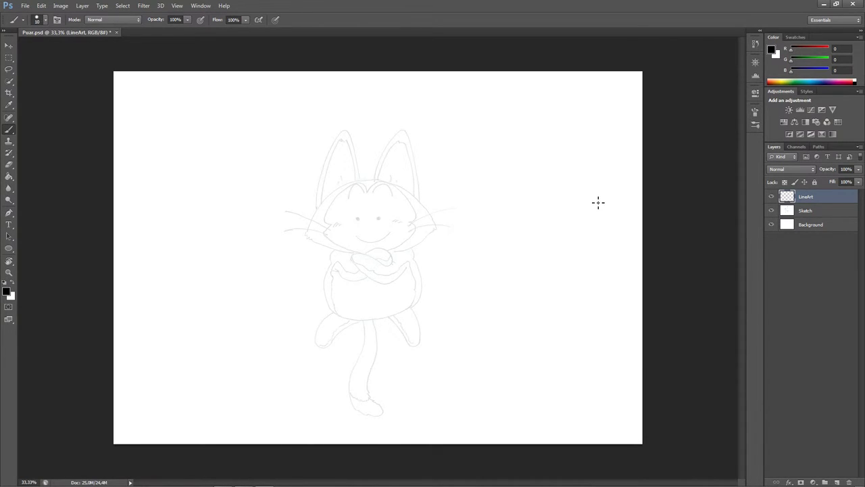
Step: Paint the cat's two eyes as solid black dots over the sketch on the LineArt layer
{"action": "scroll", "coordinate": [410, 255], "scroll_direction": "up", "scroll_amount": 5}
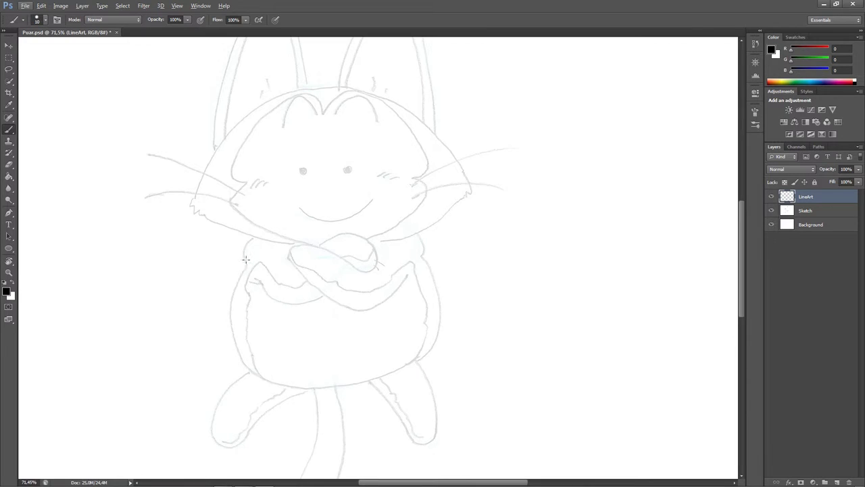
{"action": "scroll", "coordinate": [266, 303], "scroll_direction": "up", "scroll_amount": 5}
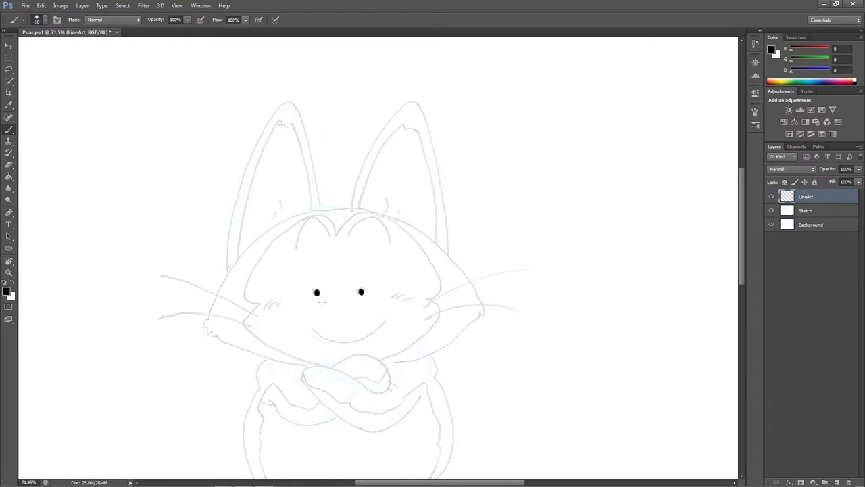
{"action": "key", "text": "r"}
{"action": "left_click_drag", "start_coordinate": [273, 307], "coordinate": [269, 210]}
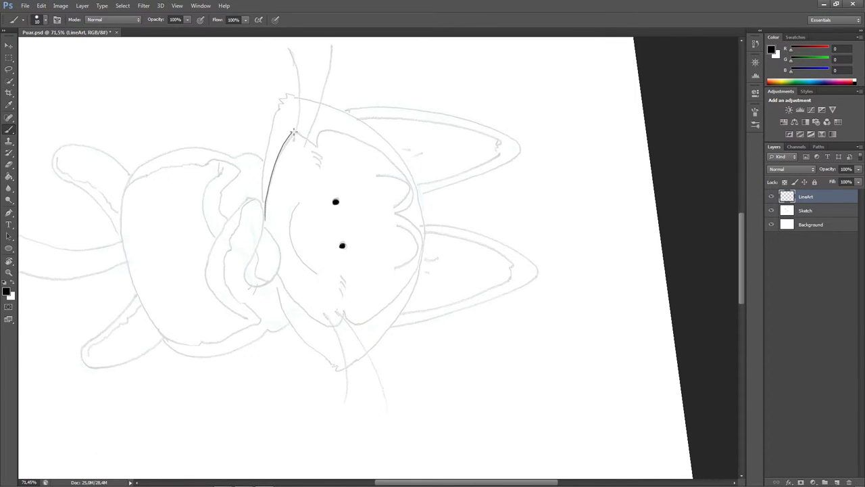
{"action": "key", "text": "ctrl+z"}
{"action": "left_click", "coordinate": [44, 22]}
{"action": "left_click_drag", "start_coordinate": [20, 50], "coordinate": [19, 50]}
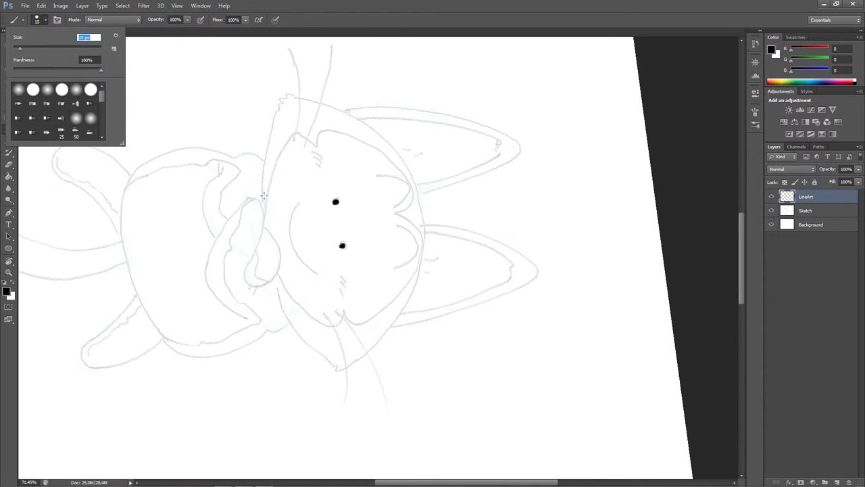
{"action": "key", "text": "Escape"}
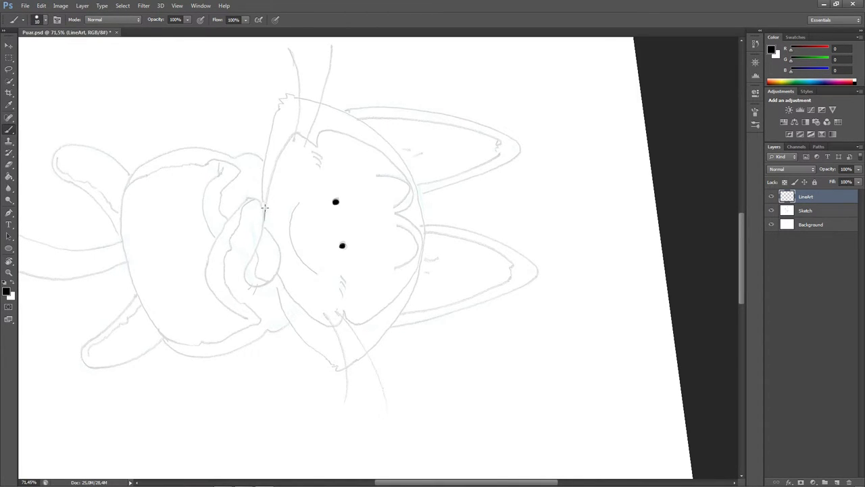
{"action": "key", "text": "ctrl+z"}
{"action": "left_click", "coordinate": [45, 20]}
{"action": "left_click", "coordinate": [84, 37]}
{"action": "type", "text": "20"}
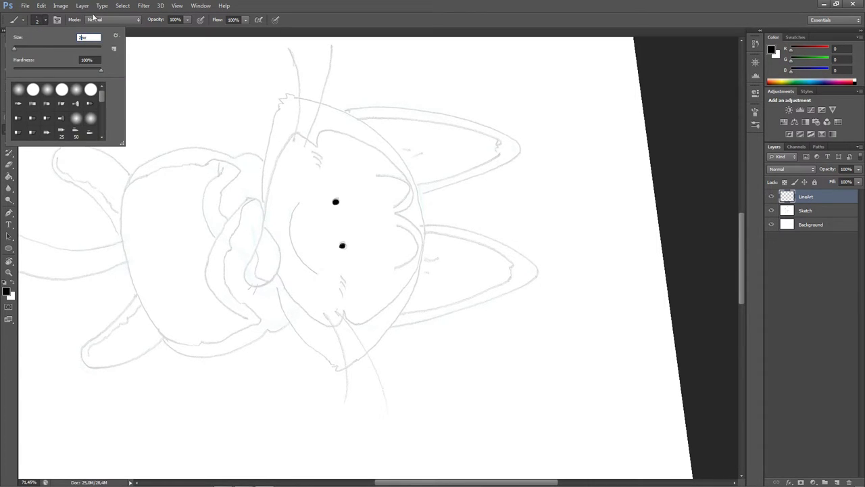
{"action": "key", "text": "Return"}
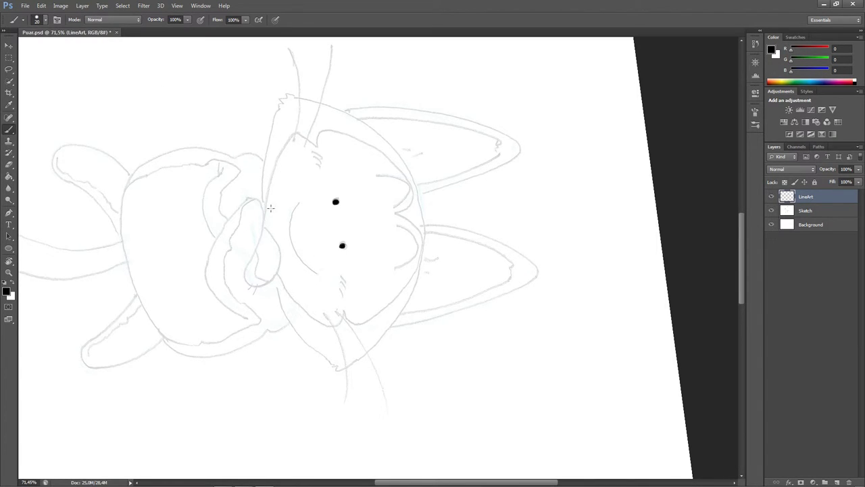
{"action": "left_click_drag", "start_coordinate": [268, 194], "coordinate": [286, 148]}
{"action": "key", "text": "ctrl+z"}
{"action": "key", "text": "ctrl+z"}
{"action": "key", "text": "ctrl+z"}
{"action": "key", "text": "ctrl+z"}
{"action": "key", "text": "ctrl+z"}
{"action": "key", "text": "ctrl+z"}
{"action": "key", "text": "ctrl+z"}
{"action": "key", "text": "ctrl+z"}
{"action": "key", "text": "ctrl+z"}
Step: Set the brush size to 25 px
{"action": "left_click", "coordinate": [45, 23]}
{"action": "left_click", "coordinate": [80, 37]}
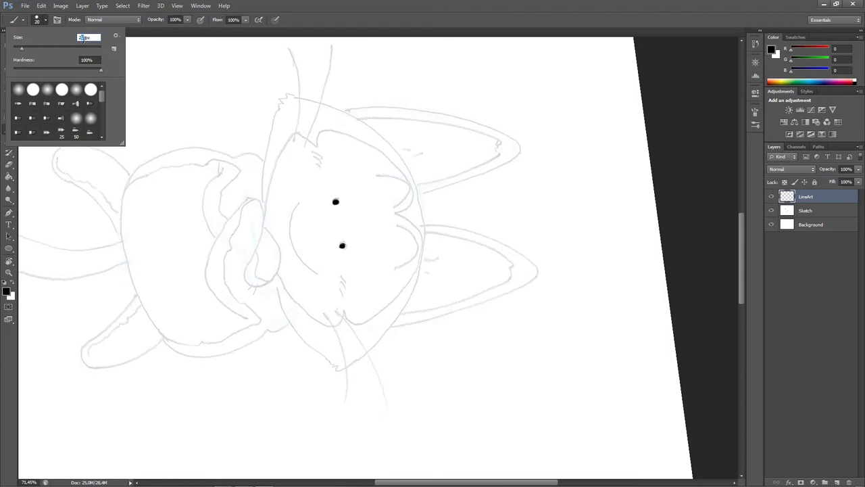
{"action": "key", "text": "Return"}
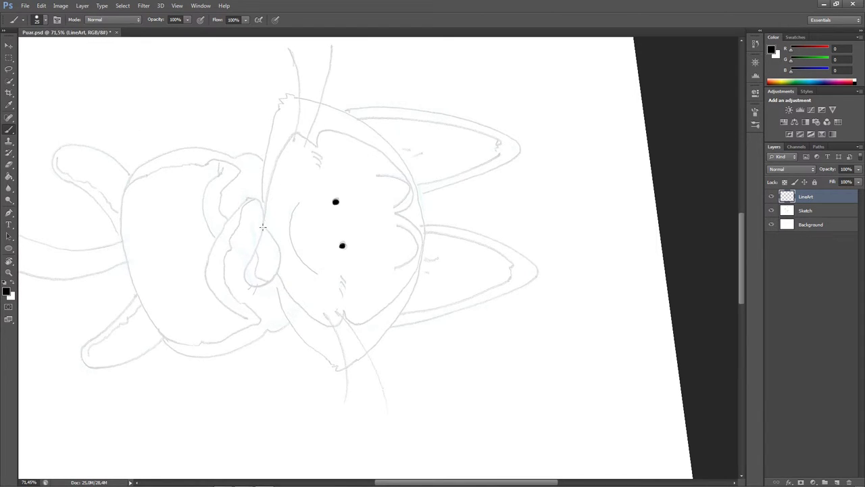
Step: Ink the contour of the cat's inner face patch and the short blush marks on the cheeks, rotating the canvas to suit each stroke
{"action": "mouse_move", "coordinate": [264, 225]}
{"action": "left_mouse_down"}
{"action": "mouse_move", "coordinate": [295, 134]}
{"action": "mouse_move", "coordinate": [286, 338]}
{"action": "mouse_move", "coordinate": [263, 356]}
{"action": "mouse_move", "coordinate": [275, 265]}
{"action": "left_mouse_up"}
{"action": "key", "text": "r"}
{"action": "key", "text": "r"}
{"action": "left_click_drag", "start_coordinate": [339, 280], "coordinate": [364, 301]}
{"action": "mouse_move", "coordinate": [315, 365]}
{"action": "left_mouse_down"}
{"action": "mouse_move", "coordinate": [303, 304]}
{"action": "mouse_move", "coordinate": [336, 280]}
{"action": "left_mouse_up"}
{"action": "left_click_drag", "start_coordinate": [336, 280], "coordinate": [334, 241]}
{"action": "key", "text": "r"}
{"action": "left_click_drag", "start_coordinate": [396, 249], "coordinate": [384, 243]}
{"action": "mouse_move", "coordinate": [334, 271]}
{"action": "left_mouse_down"}
{"action": "mouse_move", "coordinate": [347, 234]}
{"action": "mouse_move", "coordinate": [338, 249]}
{"action": "left_mouse_up"}
{"action": "key", "text": "ctrl+z"}
{"action": "key", "text": "ctrl+z"}
{"action": "key", "text": "r"}
{"action": "mouse_move", "coordinate": [402, 220]}
{"action": "left_mouse_down"}
{"action": "mouse_move", "coordinate": [338, 223]}
{"action": "mouse_move", "coordinate": [330, 284]}
{"action": "left_mouse_up"}
{"action": "mouse_move", "coordinate": [287, 214]}
{"action": "left_mouse_down"}
{"action": "mouse_move", "coordinate": [301, 287]}
{"action": "mouse_move", "coordinate": [320, 297]}
{"action": "left_mouse_up"}
{"action": "key", "text": "r"}
{"action": "mouse_move", "coordinate": [375, 261]}
{"action": "left_mouse_down"}
{"action": "mouse_move", "coordinate": [384, 219]}
{"action": "mouse_move", "coordinate": [351, 244]}
{"action": "mouse_move", "coordinate": [370, 221]}
{"action": "left_mouse_up"}
{"action": "key", "text": "r"}
{"action": "mouse_move", "coordinate": [342, 289]}
{"action": "left_mouse_down"}
{"action": "mouse_move", "coordinate": [341, 248]}
{"action": "mouse_move", "coordinate": [344, 291]}
{"action": "mouse_move", "coordinate": [372, 190]}
{"action": "left_mouse_up"}
{"action": "key", "text": "r"}
{"action": "mouse_move", "coordinate": [335, 282]}
{"action": "left_mouse_down"}
{"action": "mouse_move", "coordinate": [331, 253]}
{"action": "mouse_move", "coordinate": [365, 208]}
{"action": "left_mouse_up"}
{"action": "mouse_move", "coordinate": [302, 242]}
{"action": "left_mouse_down"}
{"action": "mouse_move", "coordinate": [308, 234]}
{"action": "mouse_move", "coordinate": [359, 281]}
{"action": "left_mouse_up"}
{"action": "key", "text": "r"}
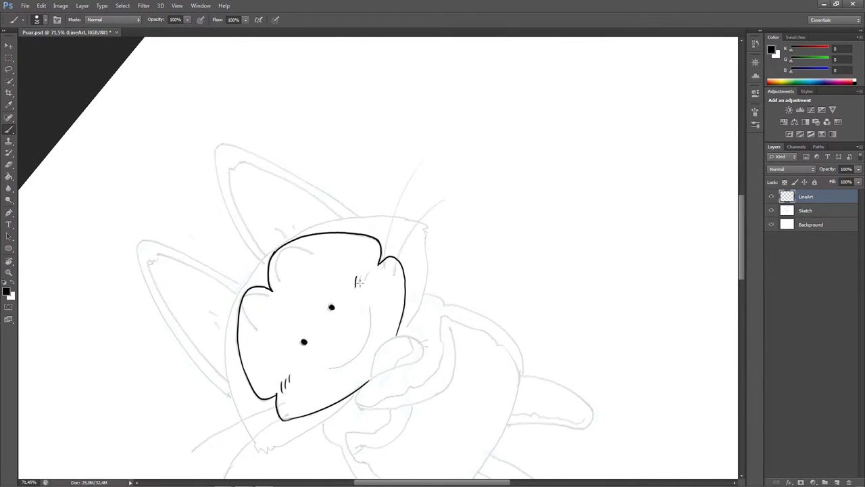
Step: Ink the curved tufts on the cat's forehead, following the sketch
{"action": "left_click_drag", "start_coordinate": [279, 281], "coordinate": [307, 252]}
{"action": "key", "text": "ctrl+z"}
{"action": "left_click_drag", "start_coordinate": [277, 280], "coordinate": [309, 252]}
{"action": "left_click_drag", "start_coordinate": [257, 329], "coordinate": [271, 294]}
Step: Ink the cat's smile and the pair of long whiskers on each side of the face
{"action": "key", "text": "r"}
{"action": "mouse_move", "coordinate": [446, 206]}
{"action": "left_mouse_down"}
{"action": "mouse_move", "coordinate": [302, 257]}
{"action": "mouse_move", "coordinate": [317, 304]}
{"action": "left_mouse_up"}
{"action": "key", "text": "ctrl+z"}
{"action": "mouse_move", "coordinate": [386, 210]}
{"action": "left_mouse_down"}
{"action": "mouse_move", "coordinate": [399, 163]}
{"action": "mouse_move", "coordinate": [429, 147]}
{"action": "mouse_move", "coordinate": [265, 298]}
{"action": "mouse_move", "coordinate": [295, 345]}
{"action": "left_mouse_up"}
{"action": "key", "text": "r"}
{"action": "left_click_drag", "start_coordinate": [381, 264], "coordinate": [445, 182]}
{"action": "left_click_drag", "start_coordinate": [446, 245], "coordinate": [440, 228]}
{"action": "key", "text": "ctrl+alt+z"}
{"action": "key", "text": "ctrl+alt+z"}
{"action": "left_click_drag", "start_coordinate": [393, 275], "coordinate": [449, 196]}
{"action": "left_click_drag", "start_coordinate": [383, 270], "coordinate": [422, 168]}
{"action": "mouse_move", "coordinate": [440, 202]}
{"action": "left_mouse_down"}
{"action": "mouse_move", "coordinate": [352, 338]}
{"action": "mouse_move", "coordinate": [406, 176]}
{"action": "left_mouse_up"}
{"action": "left_click_drag", "start_coordinate": [408, 273], "coordinate": [380, 365]}
{"action": "key", "text": "ctrl+z"}
{"action": "left_click_drag", "start_coordinate": [396, 266], "coordinate": [345, 347]}
Step: Ink the inner and outer outlines of both ears, with jagged fur at the inner tips
{"action": "left_click_drag", "start_coordinate": [316, 262], "coordinate": [413, 157]}
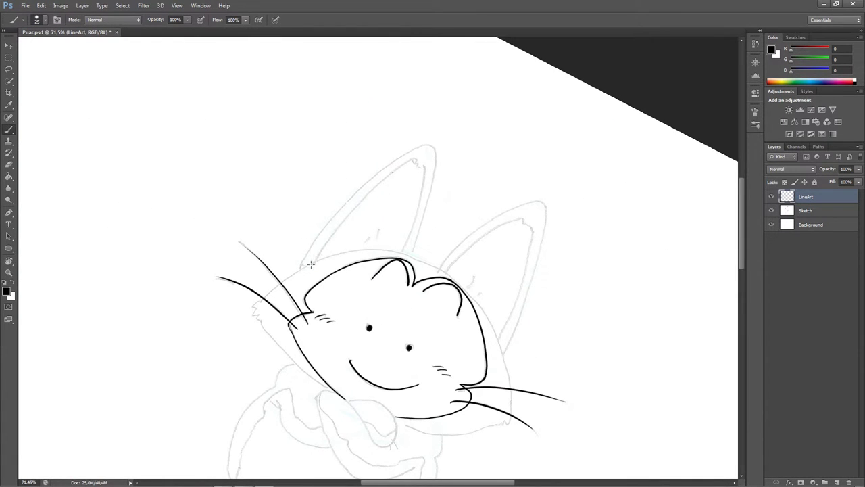
{"action": "left_click_drag", "start_coordinate": [381, 184], "coordinate": [424, 166]}
{"action": "key", "text": "r"}
{"action": "mouse_move", "coordinate": [424, 167]}
{"action": "left_mouse_down"}
{"action": "mouse_move", "coordinate": [297, 321]}
{"action": "mouse_move", "coordinate": [354, 254]}
{"action": "left_mouse_up"}
{"action": "key", "text": "ctrl+z"}
{"action": "left_click_drag", "start_coordinate": [229, 215], "coordinate": [298, 136]}
{"action": "left_click_drag", "start_coordinate": [297, 136], "coordinate": [473, 284]}
{"action": "left_click_drag", "start_coordinate": [446, 260], "coordinate": [522, 192]}
{"action": "left_click_drag", "start_coordinate": [307, 286], "coordinate": [384, 147]}
{"action": "left_click_drag", "start_coordinate": [439, 242], "coordinate": [497, 146]}
{"action": "left_click_drag", "start_coordinate": [496, 146], "coordinate": [223, 338]}
{"action": "left_click_drag", "start_coordinate": [350, 263], "coordinate": [338, 368]}
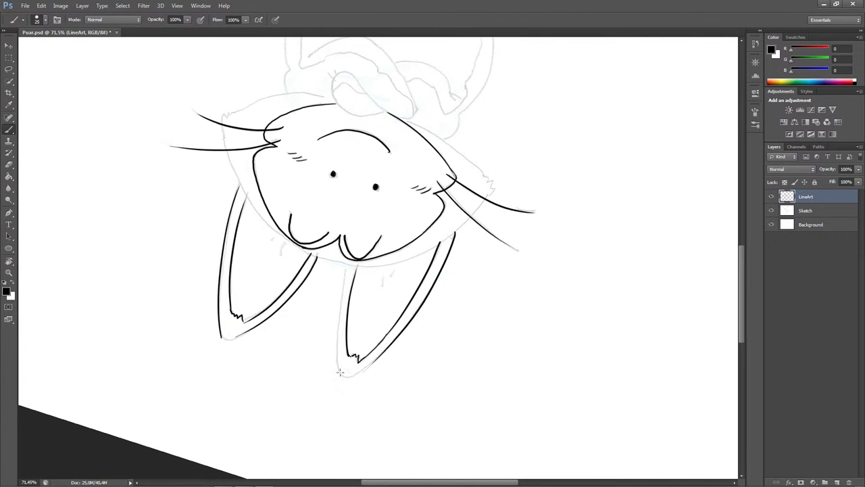
{"action": "key", "text": "r"}
{"action": "left_click_drag", "start_coordinate": [323, 288], "coordinate": [354, 199]}
{"action": "left_click_drag", "start_coordinate": [276, 208], "coordinate": [274, 245]}
{"action": "left_click_drag", "start_coordinate": [314, 94], "coordinate": [318, 125]}
Step: Ink the head's outer contour with jagged cheek fur, plus the short shoulder curves beneath it
{"action": "scroll", "coordinate": [422, 244], "scroll_direction": "down", "scroll_amount": 3}
{"action": "mouse_move", "coordinate": [354, 338]}
{"action": "left_mouse_down"}
{"action": "mouse_move", "coordinate": [329, 316]}
{"action": "mouse_move", "coordinate": [313, 240]}
{"action": "left_mouse_up"}
{"action": "mouse_move", "coordinate": [317, 238]}
{"action": "left_mouse_down"}
{"action": "mouse_move", "coordinate": [328, 214]}
{"action": "mouse_move", "coordinate": [318, 252]}
{"action": "left_mouse_up"}
{"action": "key", "text": "r"}
{"action": "left_click_drag", "start_coordinate": [307, 270], "coordinate": [334, 164]}
{"action": "left_click_drag", "start_coordinate": [459, 285], "coordinate": [359, 229]}
{"action": "key", "text": "ctrl+z"}
{"action": "left_click_drag", "start_coordinate": [368, 175], "coordinate": [338, 239]}
{"action": "left_click_drag", "start_coordinate": [333, 286], "coordinate": [354, 351]}
{"action": "mouse_move", "coordinate": [354, 162]}
{"action": "left_mouse_down"}
{"action": "mouse_move", "coordinate": [405, 158]}
{"action": "mouse_move", "coordinate": [282, 224]}
{"action": "left_mouse_up"}
{"action": "key", "text": "r"}
{"action": "left_click_drag", "start_coordinate": [363, 133], "coordinate": [363, 143]}
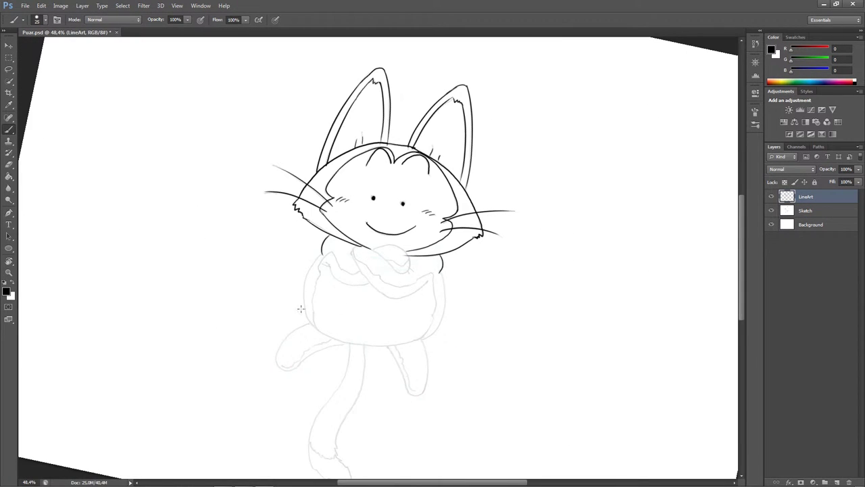
Step: Ink the outline of the cat's rounded torso and both legs over the sketch
{"action": "key", "text": "r"}
{"action": "left_click_drag", "start_coordinate": [329, 327], "coordinate": [409, 180]}
{"action": "left_click_drag", "start_coordinate": [367, 269], "coordinate": [375, 203]}
{"action": "left_click_drag", "start_coordinate": [425, 187], "coordinate": [353, 339]}
{"action": "key", "text": "ctrl+z"}
{"action": "mouse_move", "coordinate": [278, 290]}
{"action": "left_mouse_down"}
{"action": "mouse_move", "coordinate": [281, 342]}
{"action": "mouse_move", "coordinate": [301, 353]}
{"action": "left_mouse_up"}
{"action": "mouse_move", "coordinate": [301, 353]}
{"action": "left_mouse_down"}
{"action": "mouse_move", "coordinate": [335, 227]}
{"action": "mouse_move", "coordinate": [393, 134]}
{"action": "left_mouse_up"}
{"action": "key", "text": "ctrl+z"}
{"action": "left_click_drag", "start_coordinate": [335, 230], "coordinate": [386, 137]}
{"action": "key", "text": "r"}
{"action": "mouse_move", "coordinate": [349, 205]}
{"action": "left_mouse_down"}
{"action": "mouse_move", "coordinate": [350, 250]}
{"action": "mouse_move", "coordinate": [400, 233]}
{"action": "left_mouse_up"}
{"action": "key", "text": "r"}
{"action": "left_click_drag", "start_coordinate": [396, 204], "coordinate": [407, 147]}
{"action": "mouse_move", "coordinate": [427, 201]}
{"action": "left_mouse_down"}
{"action": "mouse_move", "coordinate": [411, 151]}
{"action": "mouse_move", "coordinate": [418, 156]}
{"action": "mouse_move", "coordinate": [304, 189]}
{"action": "left_mouse_up"}
{"action": "key", "text": "r"}
{"action": "mouse_move", "coordinate": [377, 99]}
{"action": "left_mouse_down"}
{"action": "mouse_move", "coordinate": [402, 195]}
{"action": "mouse_move", "coordinate": [404, 251]}
{"action": "left_mouse_up"}
{"action": "mouse_move", "coordinate": [441, 230]}
{"action": "left_mouse_down"}
{"action": "mouse_move", "coordinate": [430, 184]}
{"action": "mouse_move", "coordinate": [443, 237]}
{"action": "left_mouse_up"}
{"action": "key", "text": "ctrl+z"}
{"action": "left_click_drag", "start_coordinate": [429, 184], "coordinate": [295, 276]}
Step: Ink the cat's long curved tail, with a jagged fur band above its rounded tip
{"action": "key", "text": "r"}
{"action": "key", "text": "space"}
{"action": "left_click_drag", "start_coordinate": [426, 212], "coordinate": [427, 255]}
{"action": "left_click_drag", "start_coordinate": [371, 288], "coordinate": [358, 343]}
{"action": "mouse_move", "coordinate": [384, 287]}
{"action": "left_mouse_down"}
{"action": "mouse_move", "coordinate": [375, 371]}
{"action": "mouse_move", "coordinate": [385, 409]}
{"action": "mouse_move", "coordinate": [355, 350]}
{"action": "left_mouse_up"}
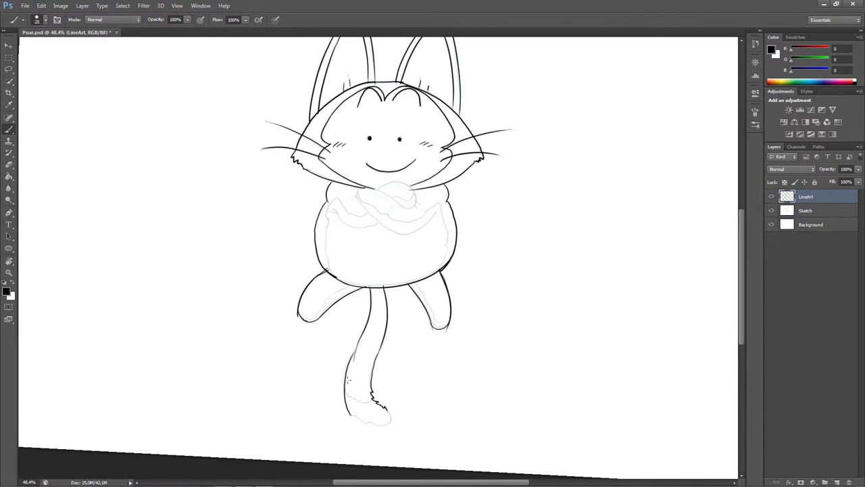
{"action": "mouse_move", "coordinate": [355, 418]}
{"action": "left_mouse_down"}
{"action": "mouse_move", "coordinate": [386, 423]}
{"action": "mouse_move", "coordinate": [391, 410]}
{"action": "left_mouse_up"}
{"action": "left_click_drag", "start_coordinate": [345, 390], "coordinate": [371, 403]}
Step: Ink the jagged inner fur lines on both legs and along the sides of the belly
{"action": "left_click_drag", "start_coordinate": [424, 299], "coordinate": [440, 322]}
{"action": "left_click_drag", "start_coordinate": [315, 316], "coordinate": [348, 287]}
{"action": "key", "text": "r"}
{"action": "left_click_drag", "start_coordinate": [412, 259], "coordinate": [377, 291]}
{"action": "mouse_move", "coordinate": [357, 229]}
{"action": "left_mouse_down"}
{"action": "mouse_move", "coordinate": [349, 212]}
{"action": "mouse_move", "coordinate": [348, 271]}
{"action": "mouse_move", "coordinate": [356, 236]}
{"action": "mouse_move", "coordinate": [334, 294]}
{"action": "left_mouse_up"}
{"action": "key", "text": "ctrl+z"}
{"action": "left_click_drag", "start_coordinate": [322, 233], "coordinate": [335, 189]}
{"action": "left_click_drag", "start_coordinate": [343, 272], "coordinate": [339, 276]}
Step: Ink the cat's crossed arms with their wavy fur edges over the chest
{"action": "key", "text": "r"}
{"action": "left_click_drag", "start_coordinate": [353, 228], "coordinate": [407, 231]}
{"action": "left_click_drag", "start_coordinate": [339, 218], "coordinate": [331, 177]}
{"action": "mouse_move", "coordinate": [447, 151]}
{"action": "left_mouse_down"}
{"action": "mouse_move", "coordinate": [442, 224]}
{"action": "mouse_move", "coordinate": [411, 211]}
{"action": "left_mouse_up"}
{"action": "left_click_drag", "start_coordinate": [366, 226], "coordinate": [386, 228]}
{"action": "key", "text": "r"}
{"action": "left_click_drag", "start_coordinate": [379, 197], "coordinate": [438, 254]}
{"action": "left_click_drag", "start_coordinate": [413, 216], "coordinate": [410, 298]}
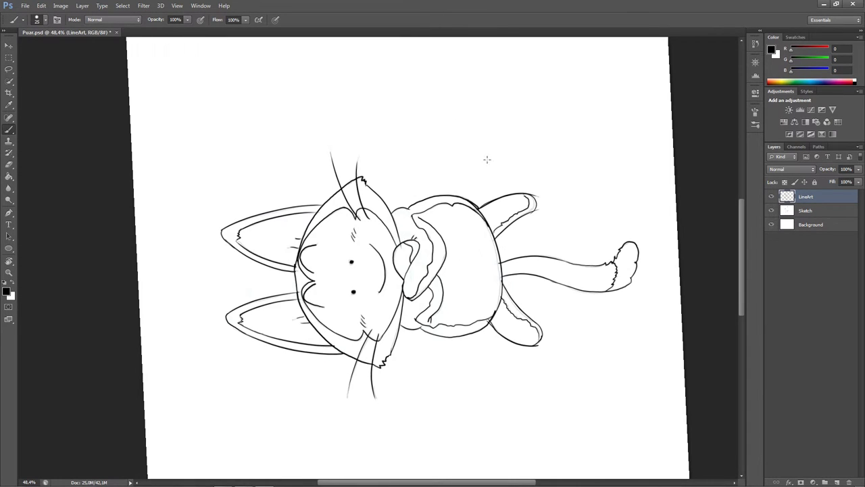
Step: Add a new layer named Color directly below LineArt and hide the Sketch layer
{"action": "key", "text": "e"}
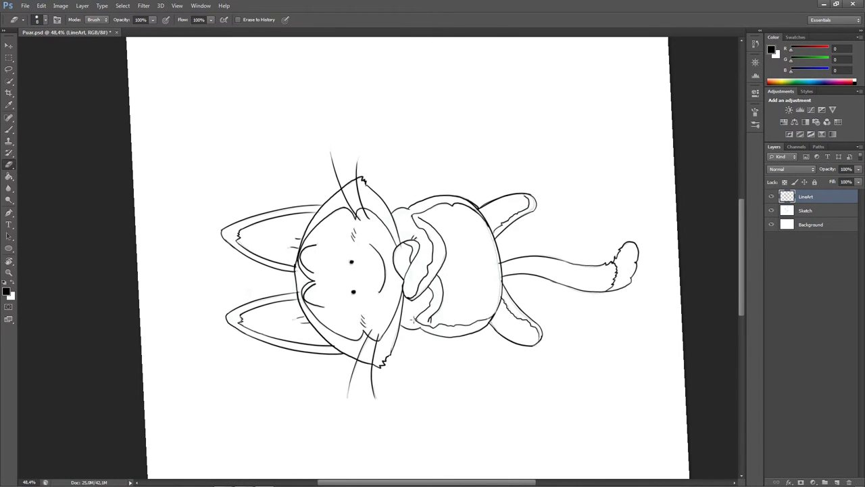
{"action": "key", "text": "r"}
{"action": "left_click_drag", "start_coordinate": [325, 291], "coordinate": [375, 157]}
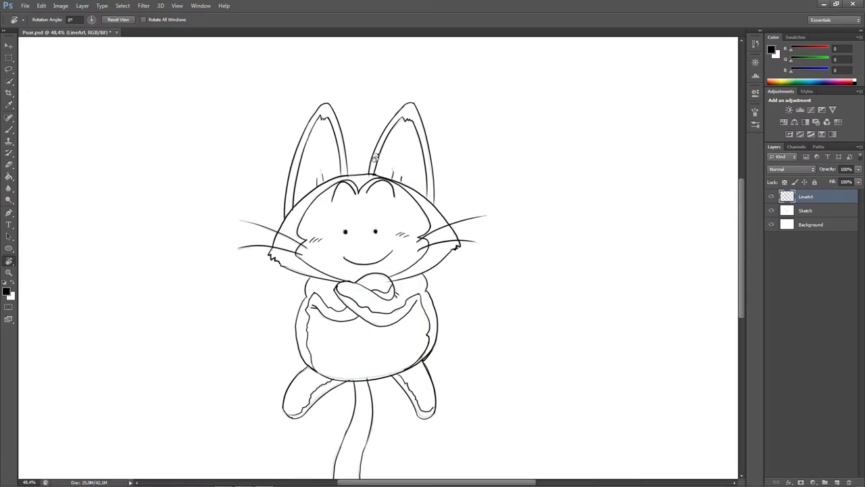
{"action": "scroll", "coordinate": [365, 113], "scroll_direction": "down", "scroll_amount": 4}
{"action": "scroll", "coordinate": [378, 140], "scroll_direction": "up", "scroll_amount": 1}
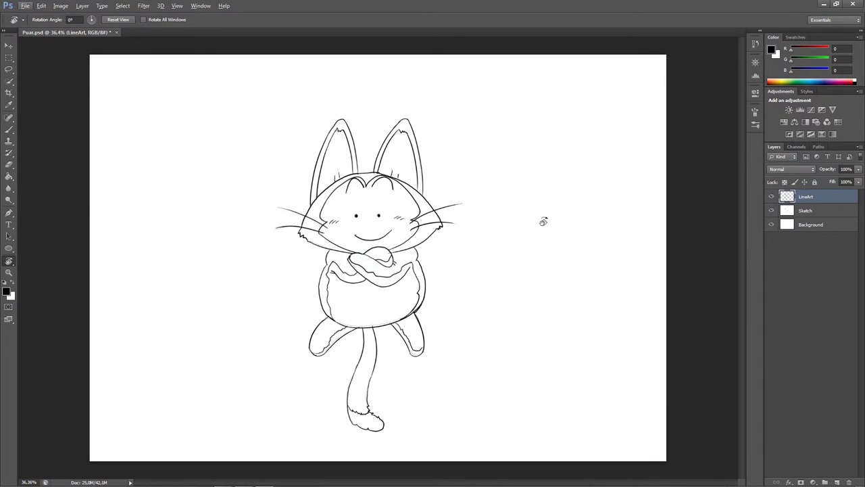
{"action": "key", "text": "v"}
{"action": "scroll", "coordinate": [685, 286], "scroll_direction": "down", "scroll_amount": 1}
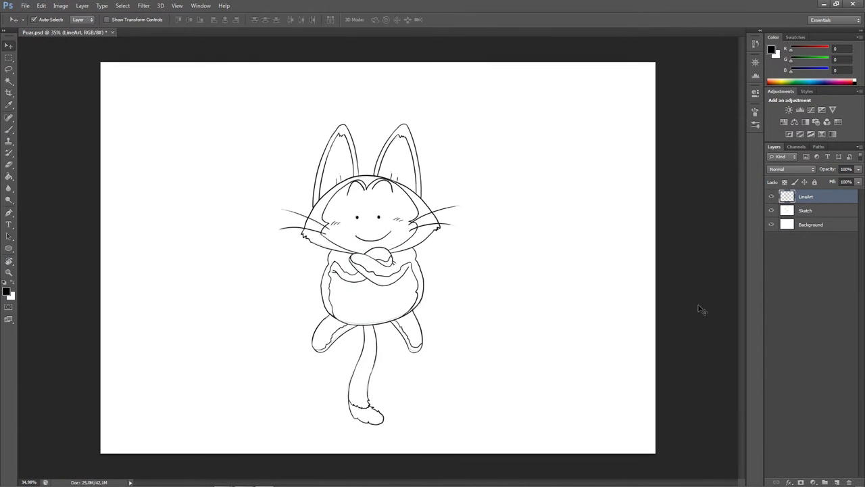
{"action": "left_click", "coordinate": [837, 482]}
{"action": "double_click", "coordinate": [806, 196]}
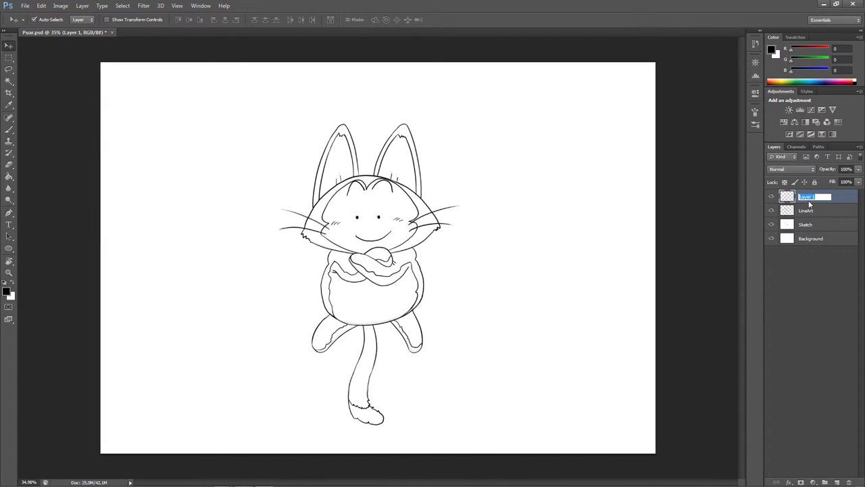
{"action": "type", "text": "C"}
{"action": "key", "text": "Return"}
{"action": "left_click_drag", "start_coordinate": [805, 198], "coordinate": [816, 230]}
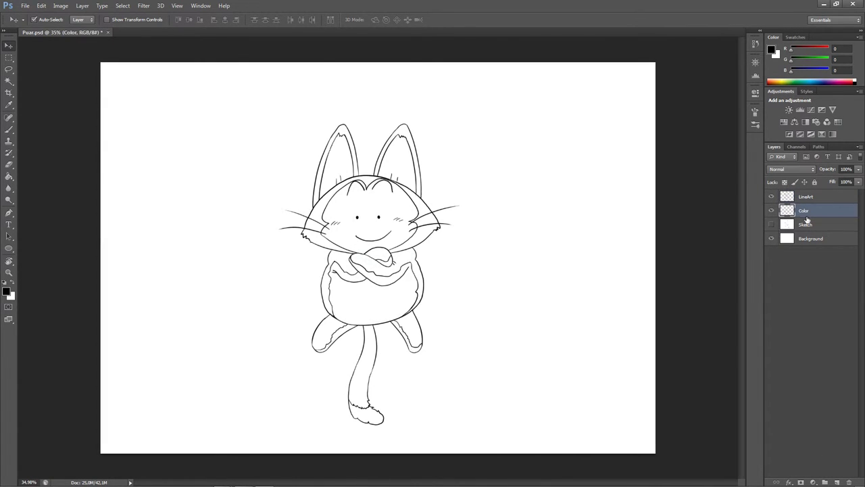
Step: On the LineArt layer, select the inner ears, face, belly, inner leg fur and other light-fur areas with the Magic Wand
{"action": "left_click", "coordinate": [822, 200]}
{"action": "left_click", "coordinate": [9, 83]}
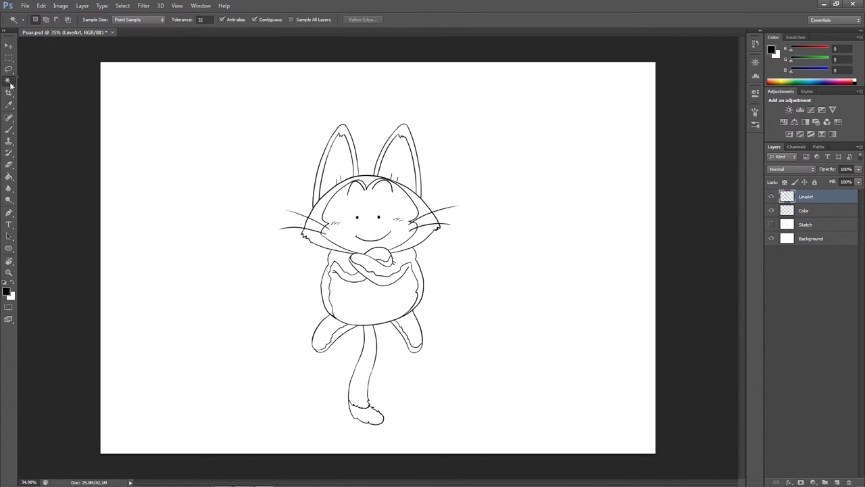
{"action": "left_click", "coordinate": [53, 90]}
{"action": "scroll", "coordinate": [333, 162], "scroll_direction": "up", "scroll_amount": 3}
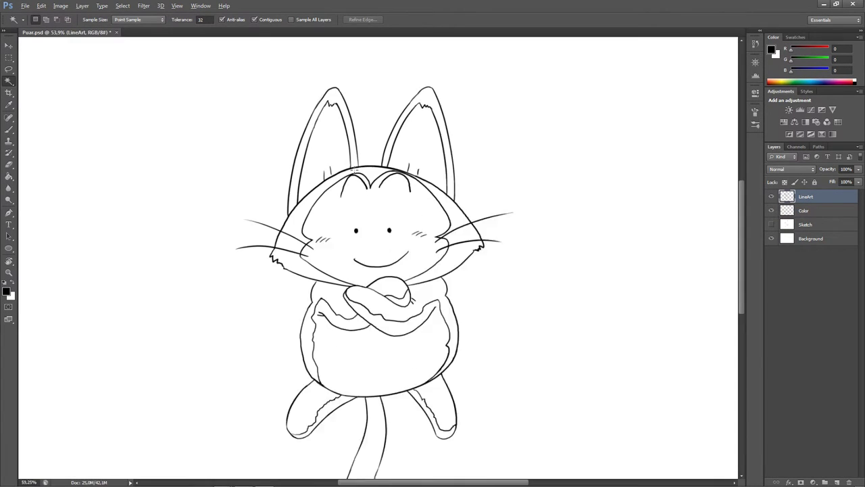
{"action": "left_click", "coordinate": [313, 139]}
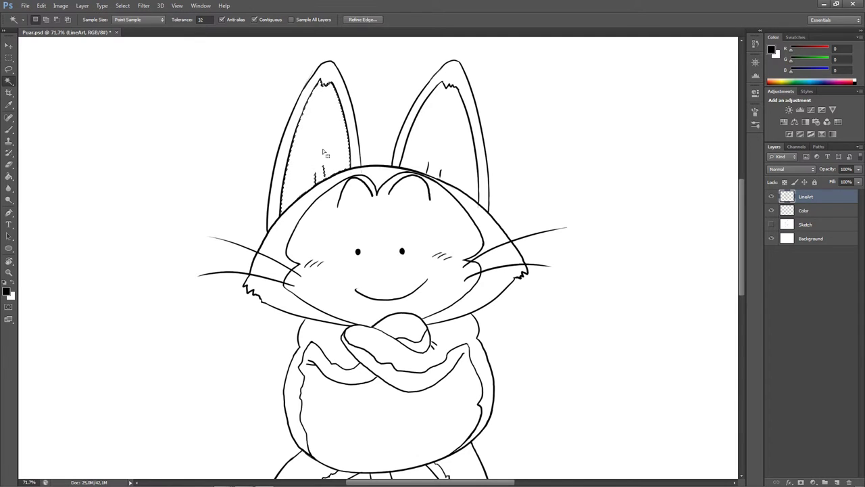
{"action": "left_click", "coordinate": [436, 146], "text": "shift"}
{"action": "left_click", "coordinate": [435, 196], "text": "shift"}
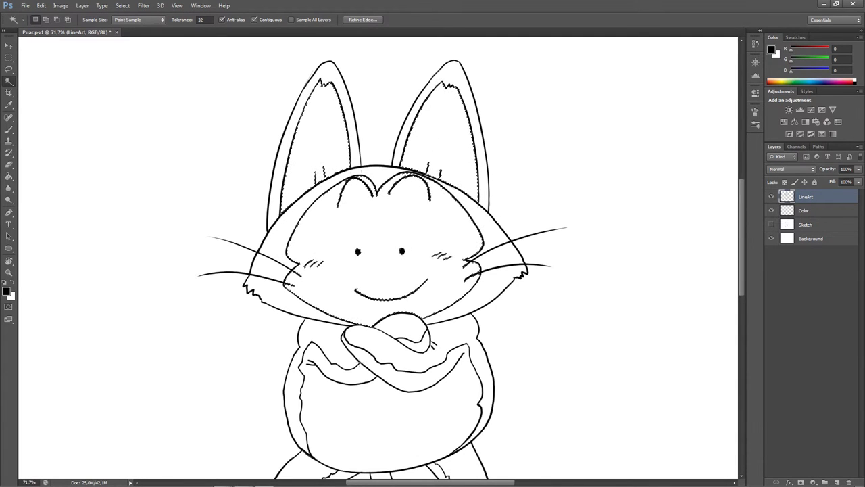
{"action": "left_click", "coordinate": [360, 381], "text": "shift"}
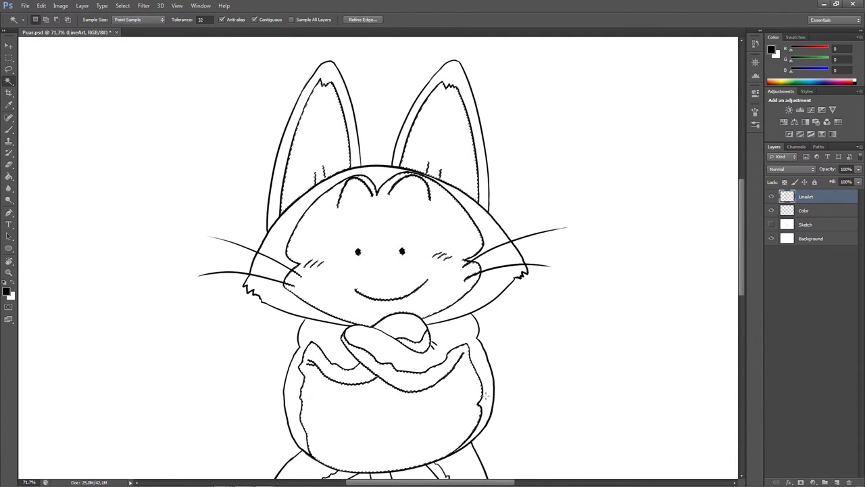
{"action": "scroll", "coordinate": [467, 237], "scroll_direction": "down", "scroll_amount": 4}
{"action": "left_click", "coordinate": [472, 314], "text": "shift"}
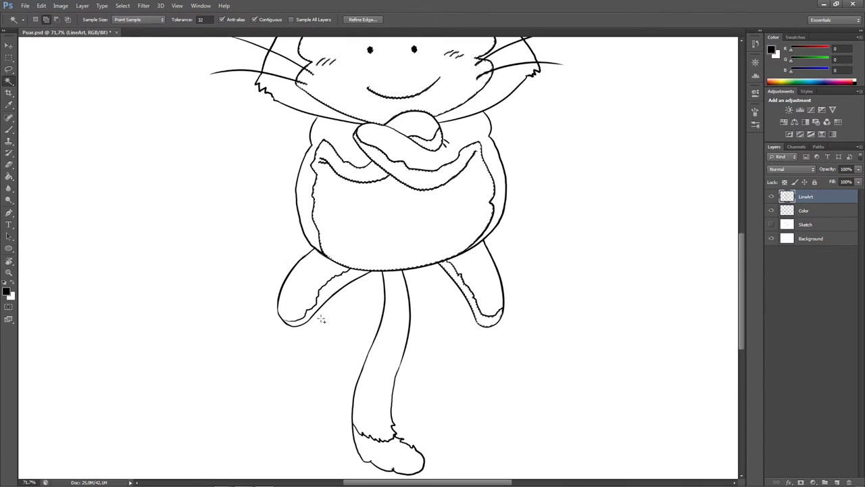
Step: Expand the light-fur selection by 2 pixels so it reaches under the ink lines
{"action": "scroll", "coordinate": [458, 193], "scroll_direction": "up", "scroll_amount": 6}
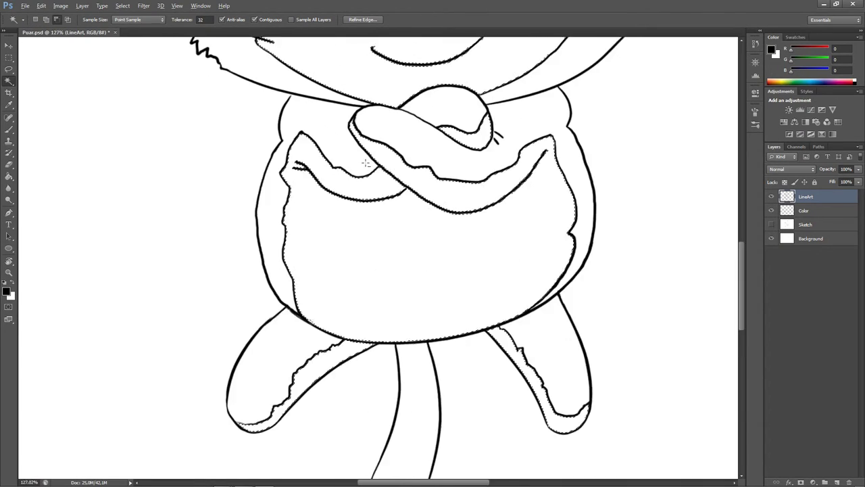
{"action": "scroll", "coordinate": [458, 193], "scroll_direction": "down", "scroll_amount": 5}
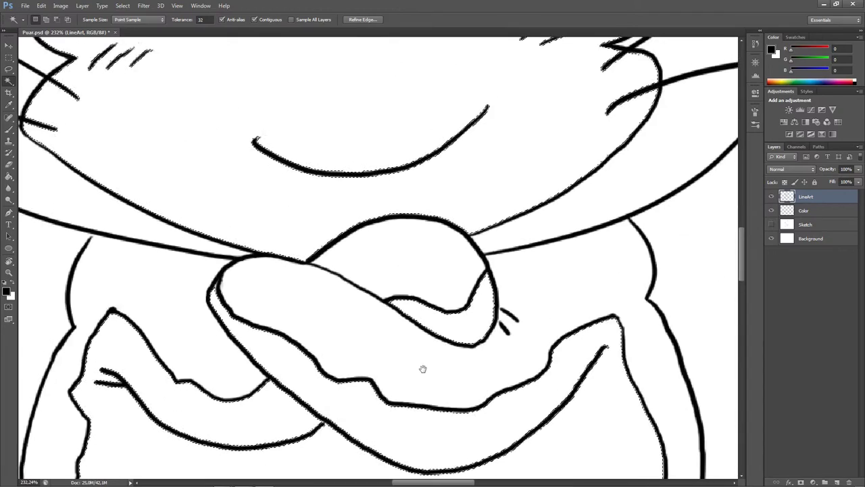
{"action": "scroll", "coordinate": [521, 185], "scroll_direction": "up", "scroll_amount": 6}
{"action": "left_click", "coordinate": [122, 5]}
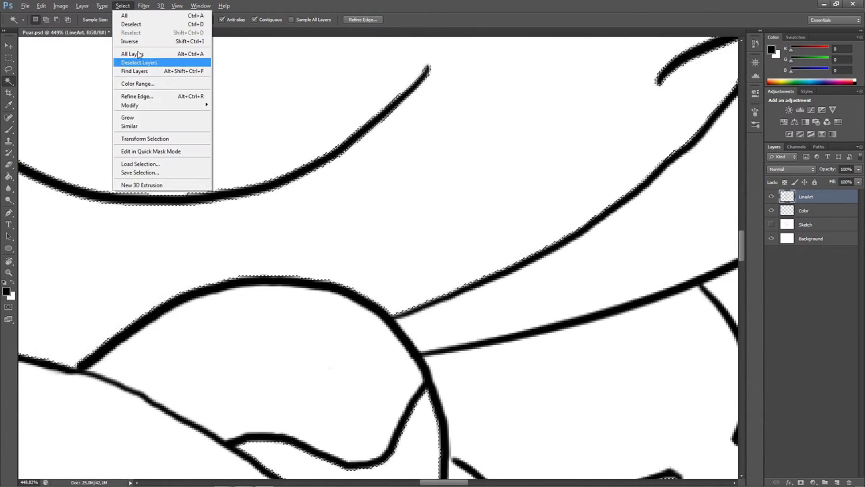
{"action": "mouse_move", "coordinate": [146, 104]}
{"action": "left_click", "coordinate": [67, 122]}
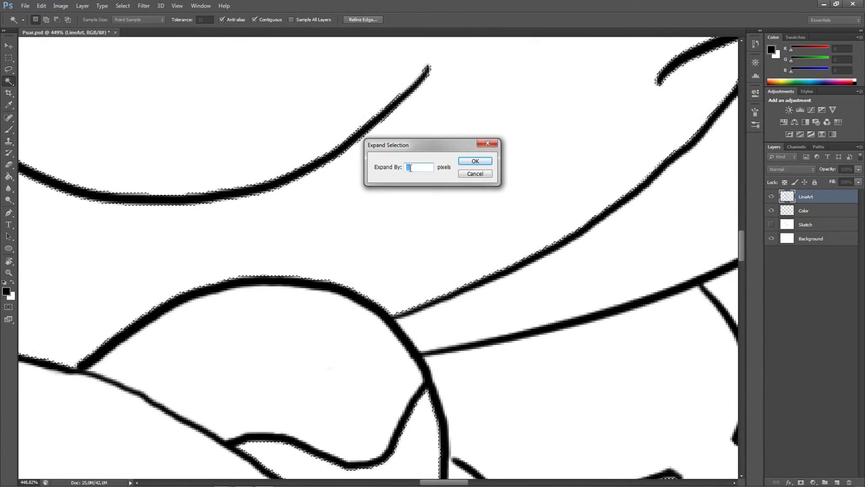
{"action": "type", "text": "2"}
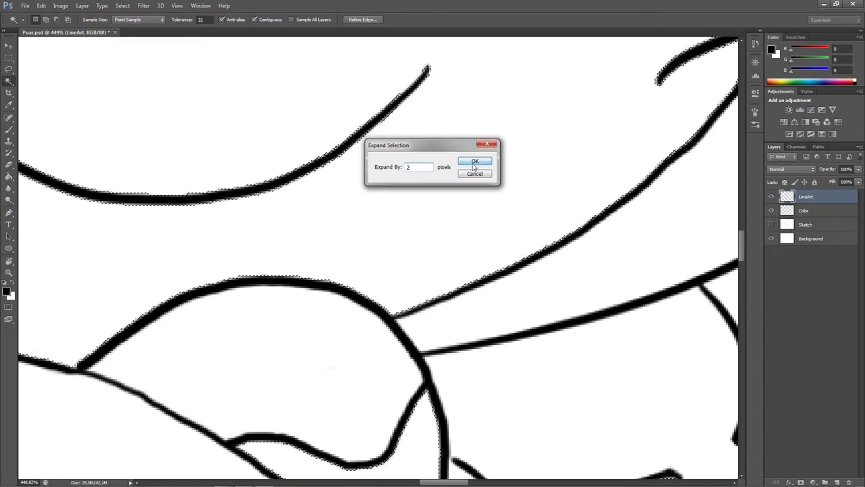
{"action": "left_click", "coordinate": [475, 161]}
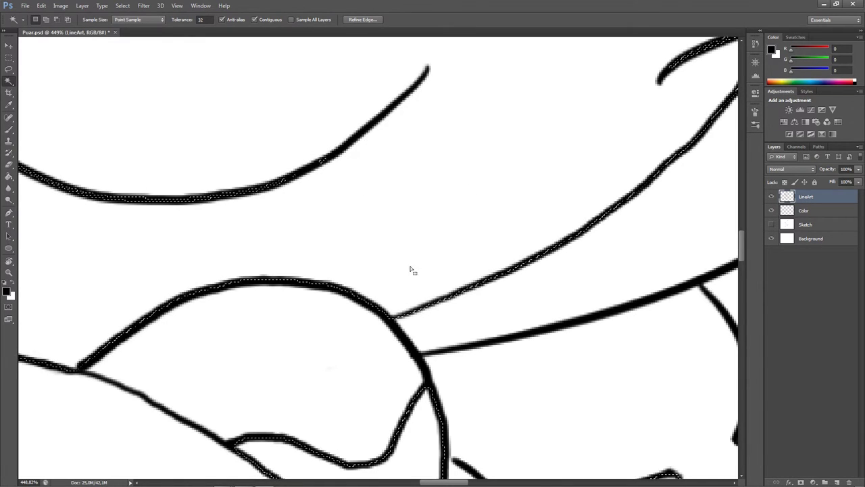
Step: Make the Color layer active and set the foreground color to light beige e3c3b0
{"action": "scroll", "coordinate": [359, 242], "scroll_direction": "down", "scroll_amount": 5}
{"action": "scroll", "coordinate": [361, 242], "scroll_direction": "down", "scroll_amount": 2}
{"action": "left_click", "coordinate": [804, 211]}
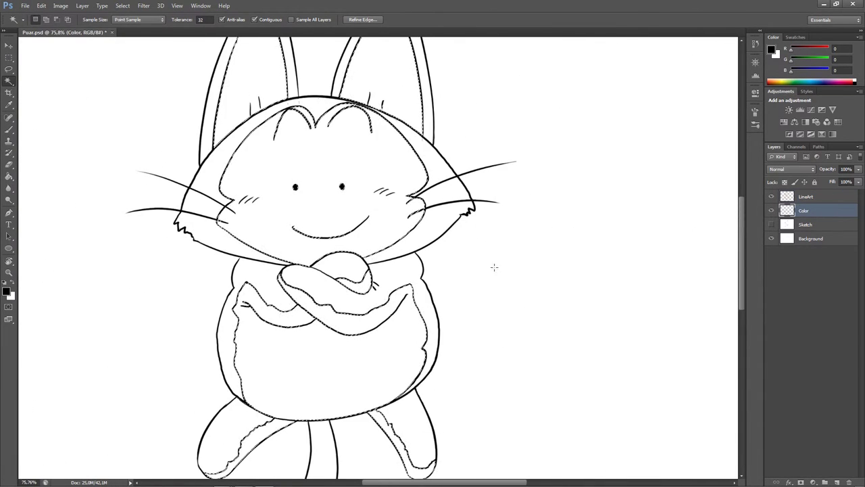
{"action": "scroll", "coordinate": [377, 261], "scroll_direction": "down", "scroll_amount": 2}
{"action": "key", "text": "i"}
{"action": "left_click", "coordinate": [7, 291]}
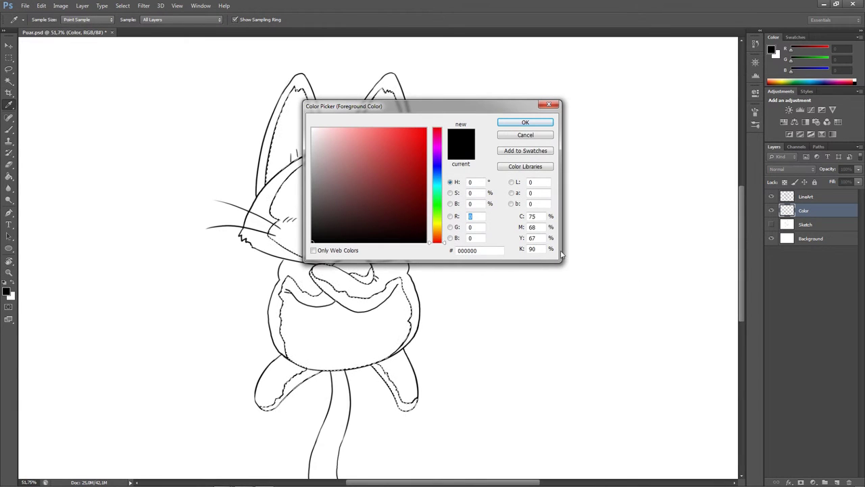
{"action": "left_click", "coordinate": [446, 236]}
{"action": "left_click_drag", "start_coordinate": [446, 237], "coordinate": [449, 234]}
{"action": "left_click_drag", "start_coordinate": [338, 146], "coordinate": [334, 140]}
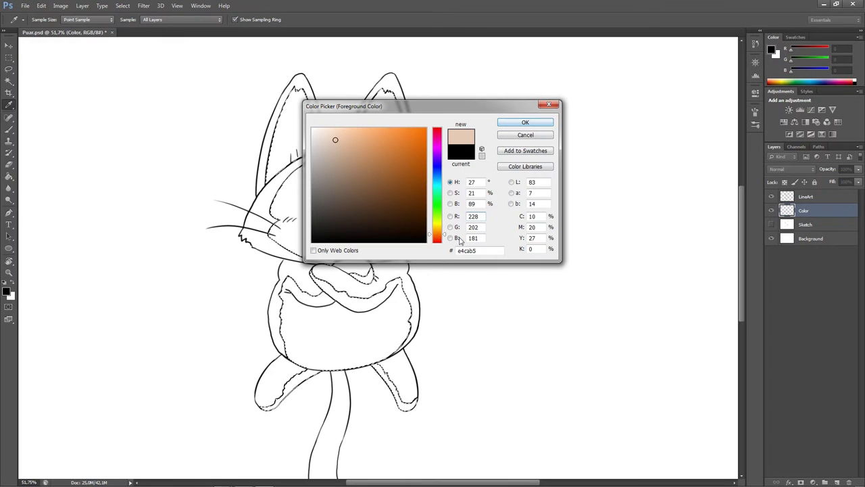
{"action": "left_click_drag", "start_coordinate": [445, 236], "coordinate": [444, 236]}
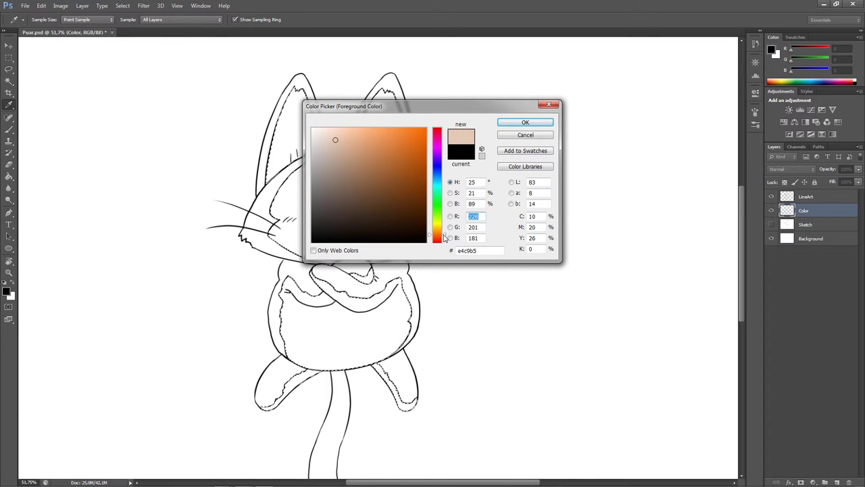
{"action": "left_click_drag", "start_coordinate": [338, 135], "coordinate": [336, 140]}
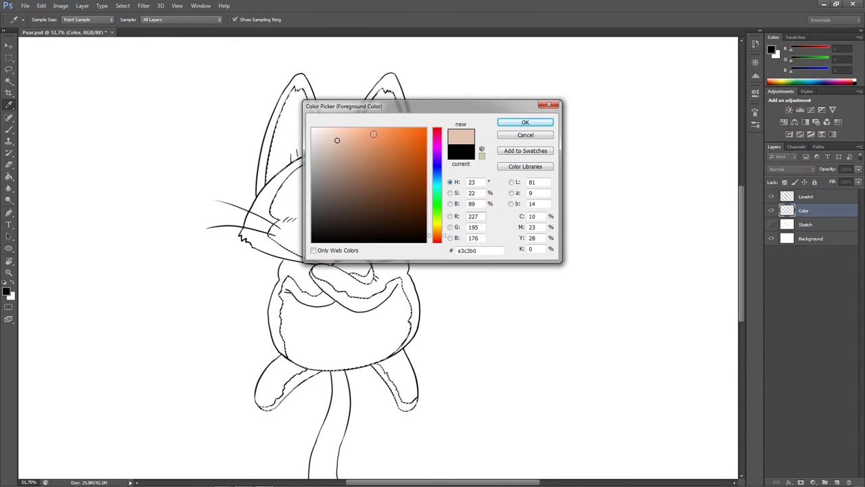
{"action": "key", "text": "w"}
{"action": "left_click", "coordinate": [525, 122]}
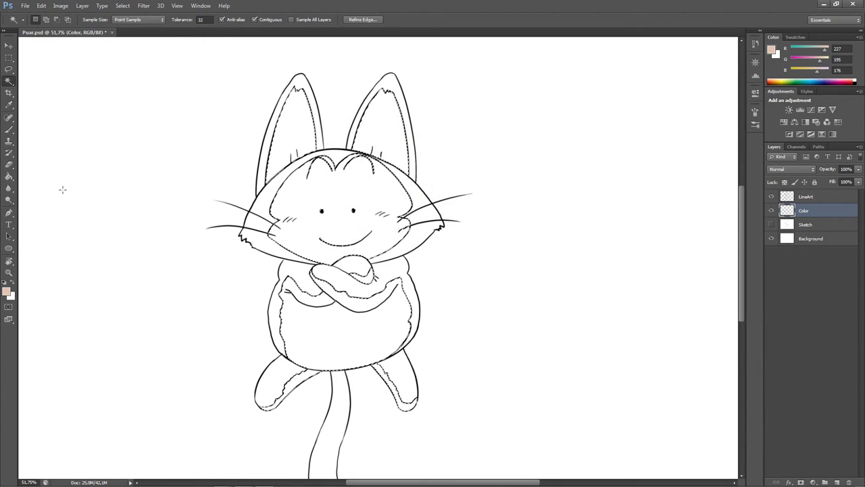
Step: Fill the selected light-fur areas with the beige foreground color using the Paint Bucket
{"action": "right_click", "coordinate": [345, 217]}
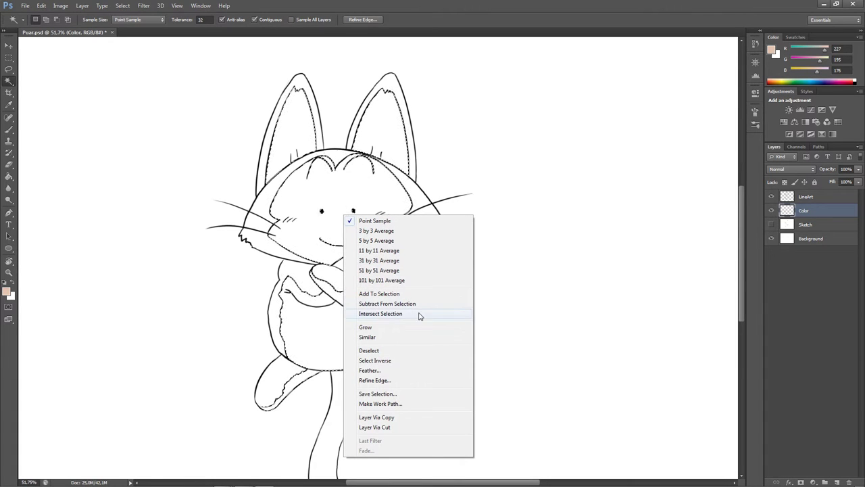
{"action": "left_click", "coordinate": [321, 226]}
{"action": "key", "text": "g"}
{"action": "left_click", "coordinate": [330, 239]}
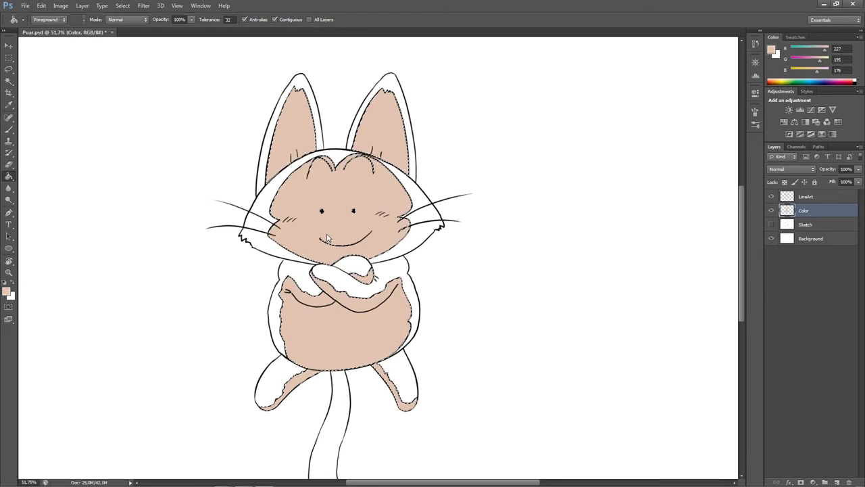
{"action": "scroll", "coordinate": [462, 332], "scroll_direction": "down", "scroll_amount": 3}
Step: Return to the LineArt layer and select the cat's uncolored outer fur, limb and tail areas with the Magic Wand
{"action": "key", "text": "alt"}
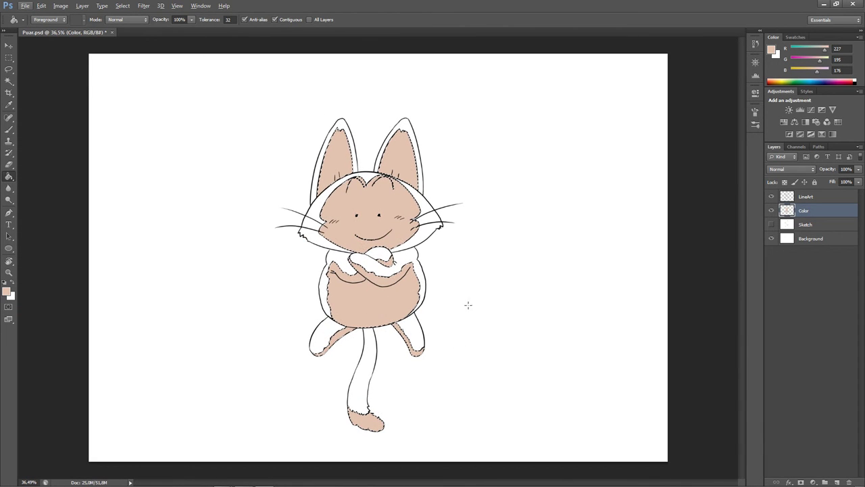
{"action": "key", "text": "alt+bracketright"}
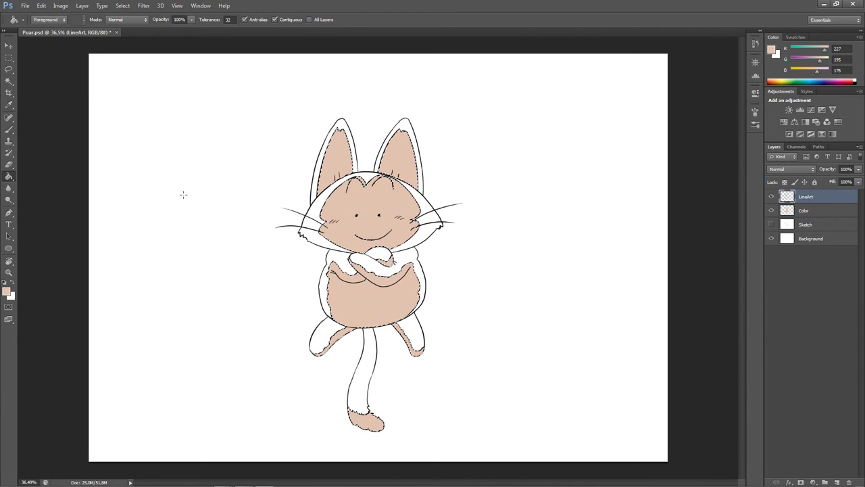
{"action": "left_click", "coordinate": [9, 80]}
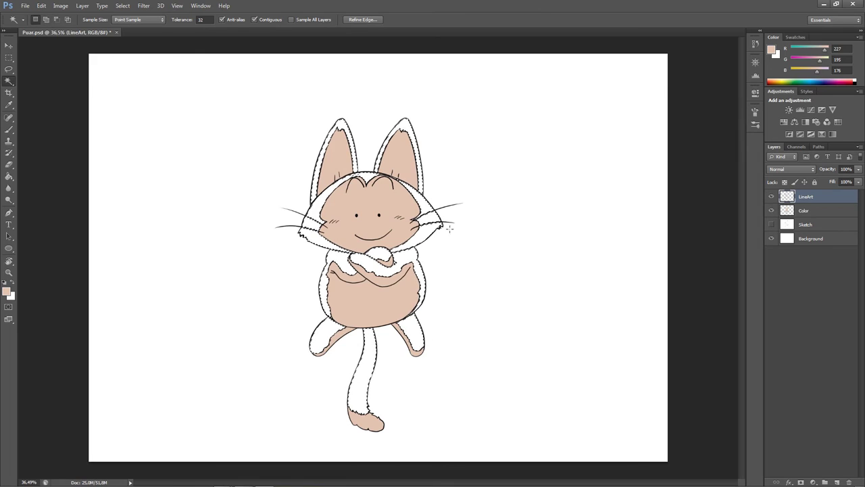
Step: Expand the outer-fur selection by 2 pixels so it extends beneath the ink lines
{"action": "scroll", "coordinate": [433, 223], "scroll_direction": "up", "scroll_amount": 6}
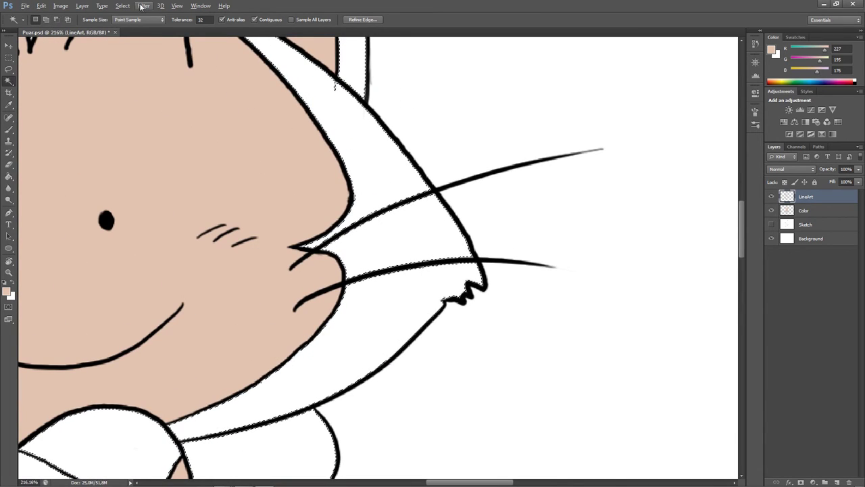
{"action": "left_click", "coordinate": [122, 6]}
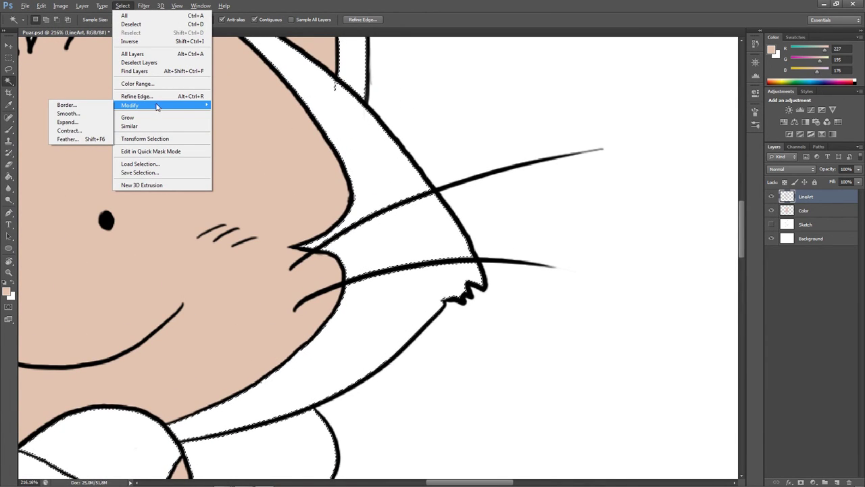
{"action": "mouse_move", "coordinate": [155, 106]}
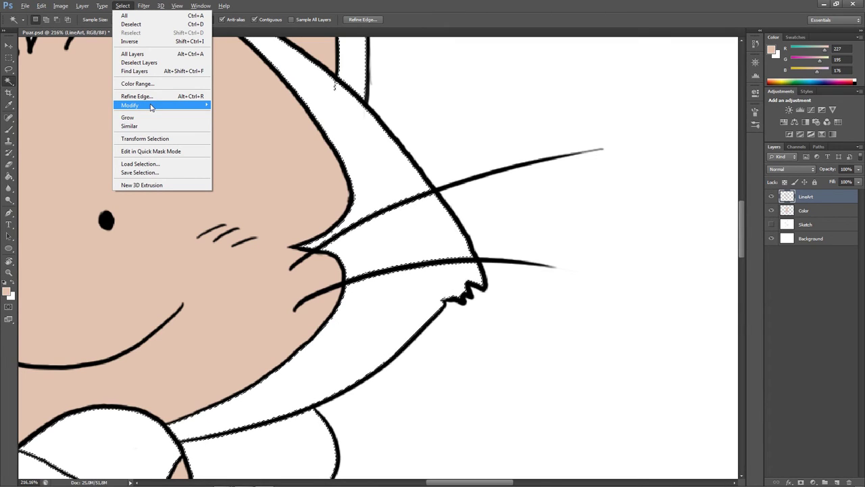
{"action": "left_click", "coordinate": [84, 123]}
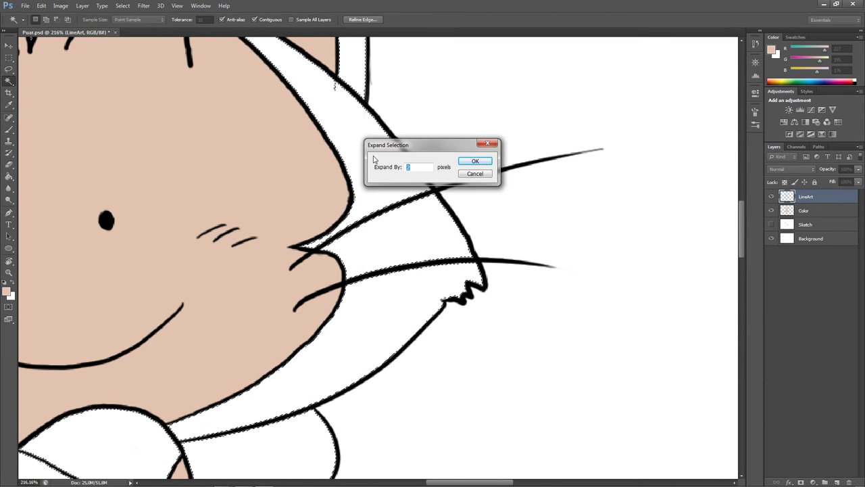
{"action": "left_click", "coordinate": [478, 161]}
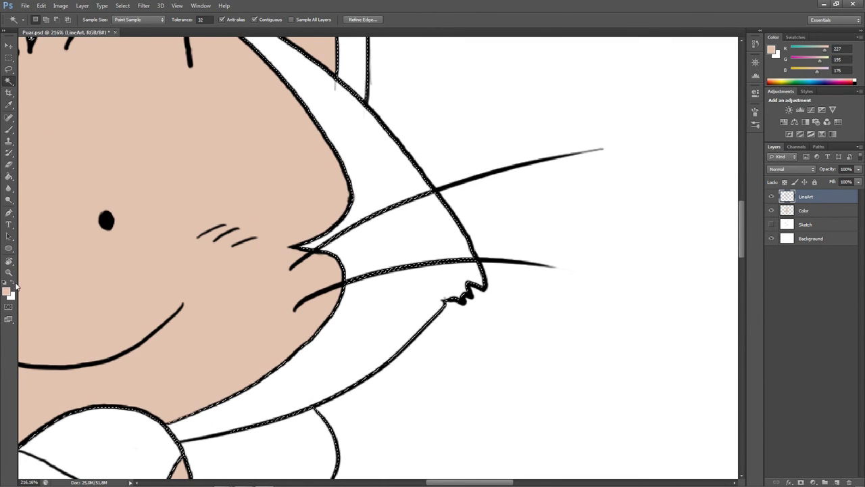
Step: Set the foreground color to a medium blue with RGB values 55, 104, 177
{"action": "scroll", "coordinate": [346, 260], "scroll_direction": "down", "scroll_amount": 5}
{"action": "scroll", "coordinate": [347, 260], "scroll_direction": "down", "scroll_amount": 5}
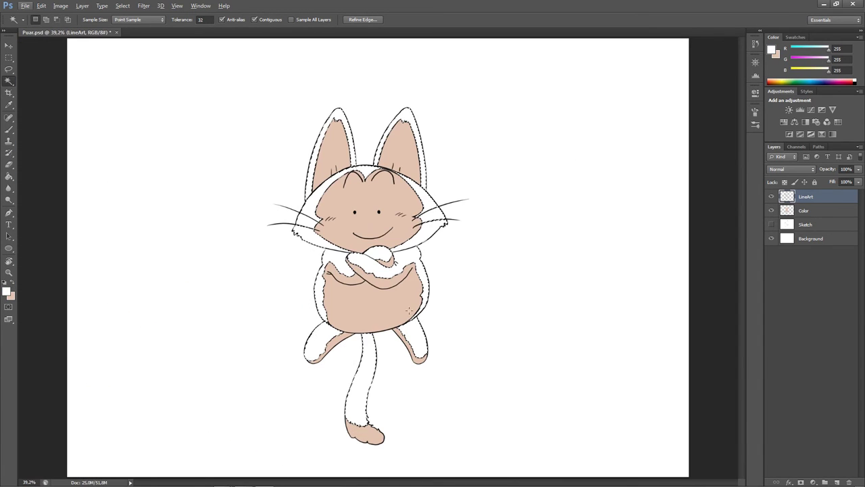
{"action": "scroll", "coordinate": [121, 302], "scroll_direction": "up", "scroll_amount": 1}
{"action": "key", "text": "i"}
{"action": "left_click", "coordinate": [6, 292]}
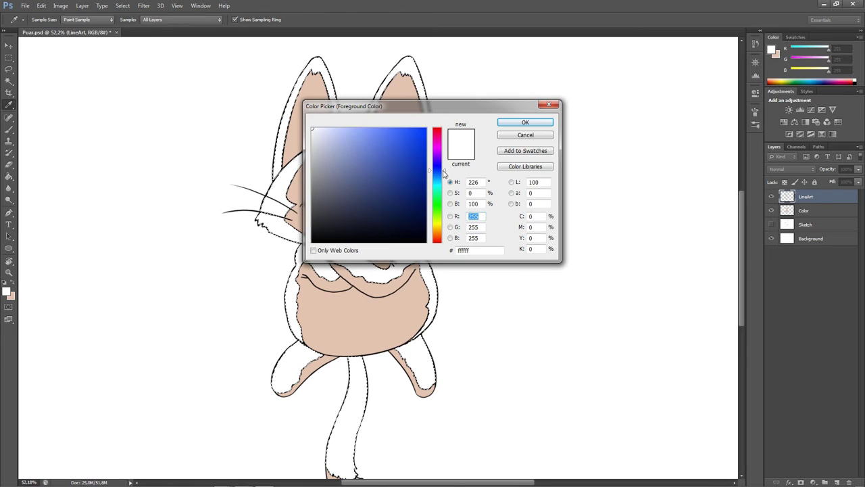
{"action": "left_click", "coordinate": [376, 152]}
{"action": "left_click_drag", "start_coordinate": [376, 143], "coordinate": [387, 152]}
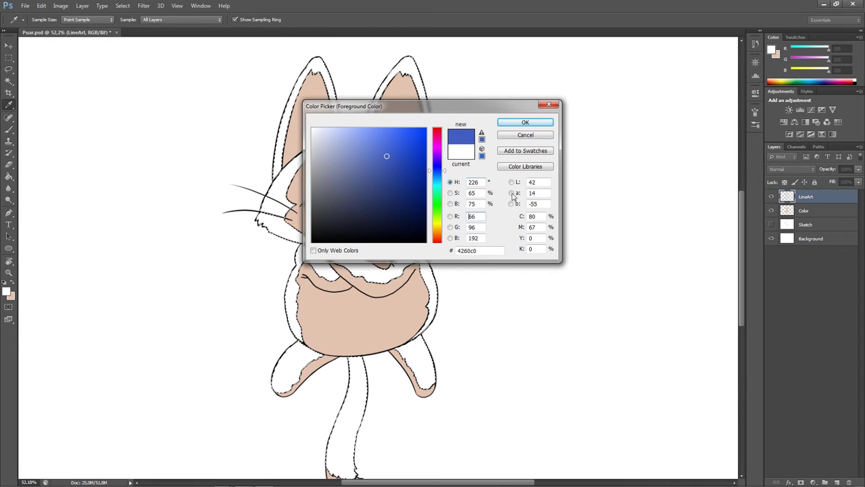
{"action": "left_click", "coordinate": [444, 174]}
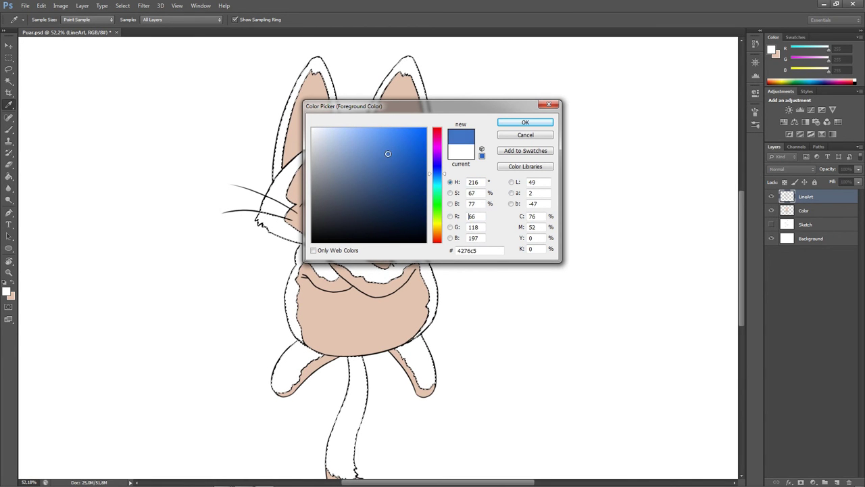
{"action": "left_click", "coordinate": [525, 123]}
{"action": "key", "text": "w"}
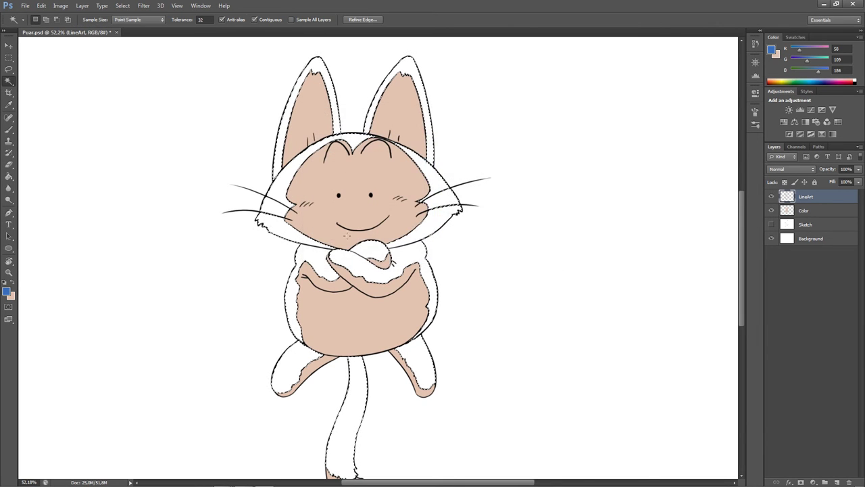
{"action": "left_click", "coordinate": [6, 291]}
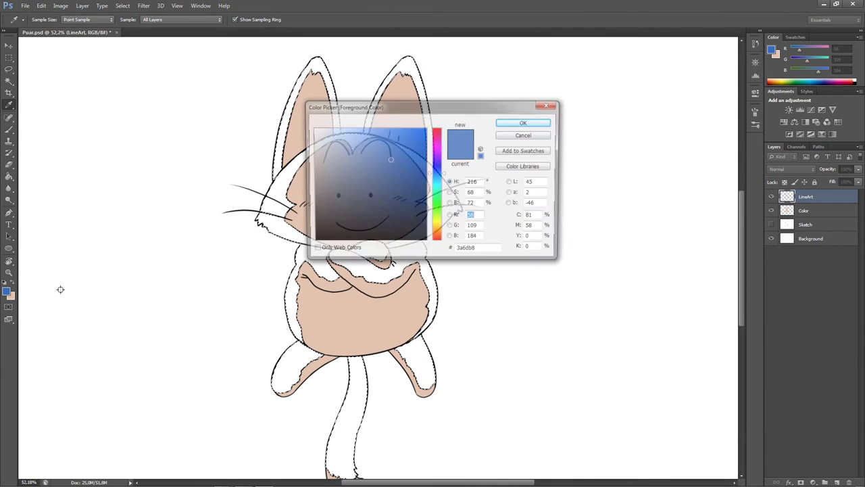
{"action": "left_click", "coordinate": [525, 123]}
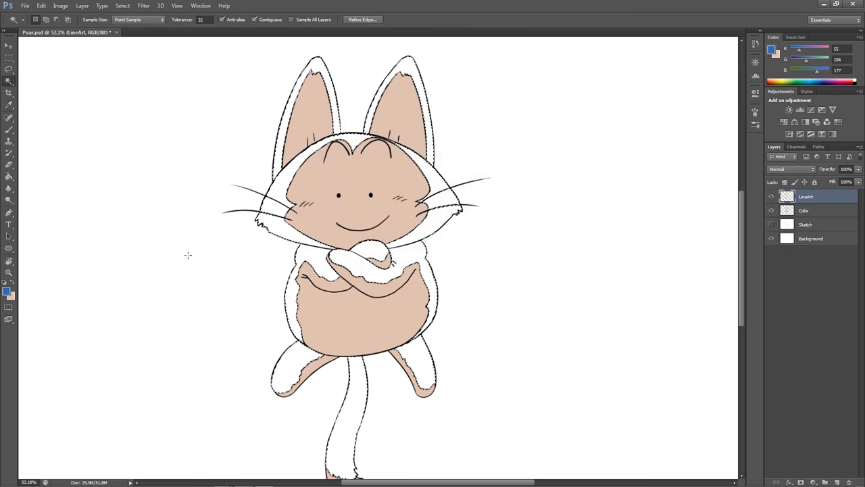
Step: Fill the selected outer fur, limb and tail areas with blue on the Color layer using the Paint Bucket
{"action": "key", "text": "g"}
{"action": "scroll", "coordinate": [465, 308], "scroll_direction": "down", "scroll_amount": 1}
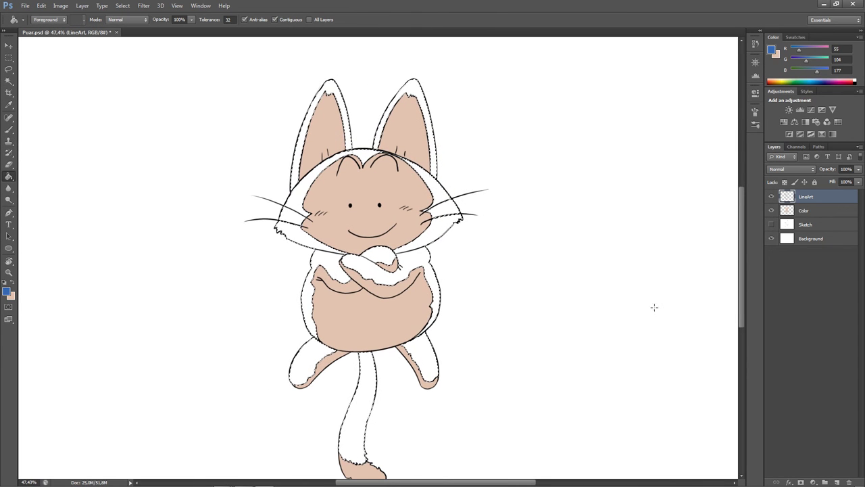
{"action": "left_click", "coordinate": [828, 213]}
{"action": "left_click", "coordinate": [311, 184]}
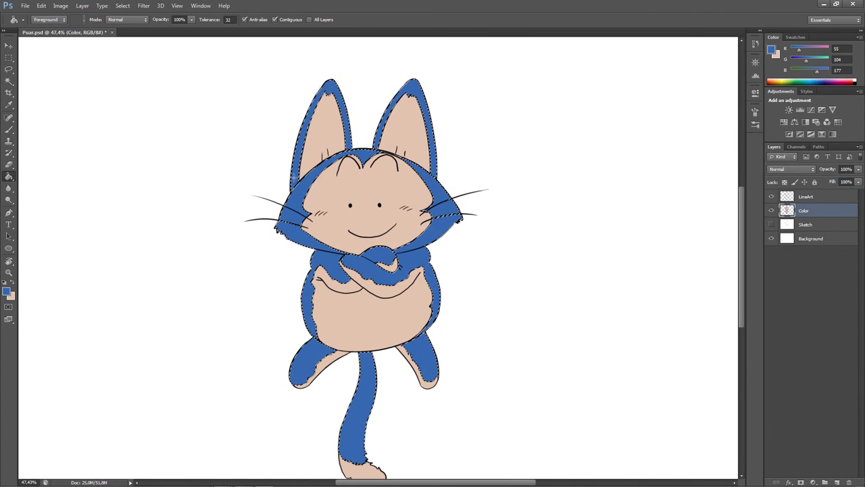
{"action": "scroll", "coordinate": [450, 318], "scroll_direction": "up", "scroll_amount": 9}
{"action": "scroll", "coordinate": [451, 323], "scroll_direction": "down", "scroll_amount": 9}
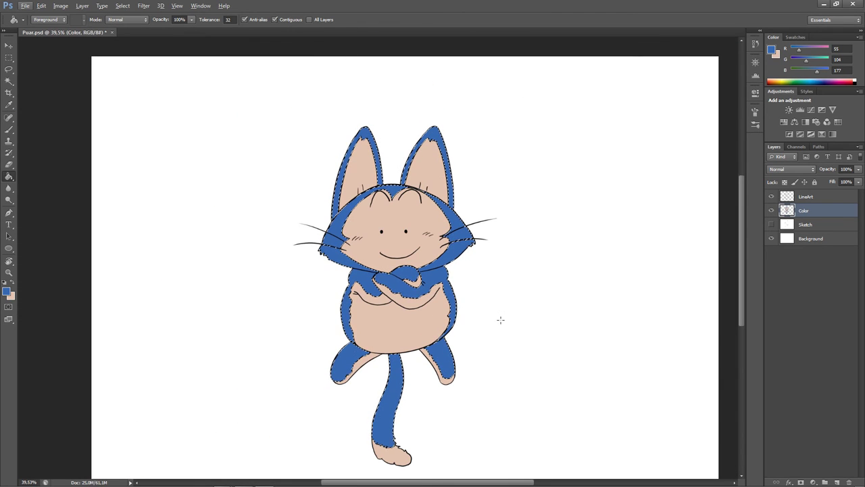
Step: Deselect the filled outer-fur areas with the Rectangular Marquee tool active
{"action": "key", "text": "m"}
{"action": "key", "text": "ctrl+d"}
{"action": "scroll", "coordinate": [466, 290], "scroll_direction": "down", "scroll_amount": 1}
{"action": "scroll", "coordinate": [485, 267], "scroll_direction": "down", "scroll_amount": 3}
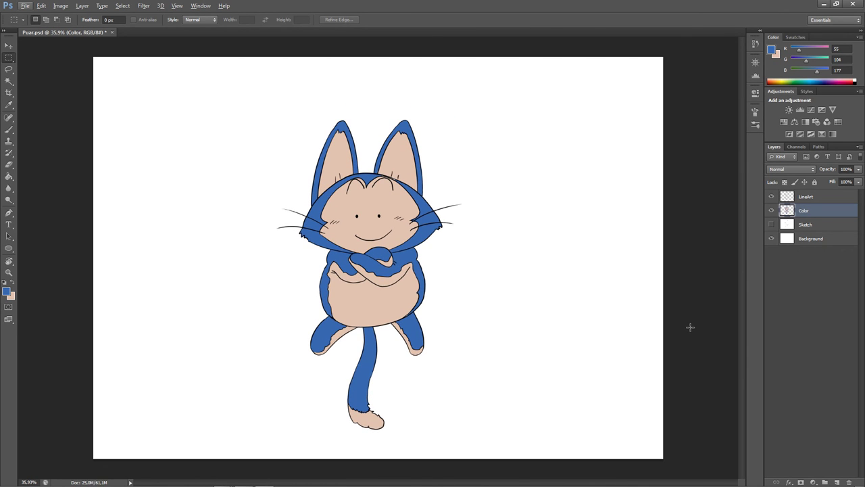
Step: Touch up small color gaps along the cat's lower belly edge with the Brush, using the blue and the sampled beige of the belly
{"action": "scroll", "coordinate": [479, 274], "scroll_direction": "up", "scroll_amount": 10}
{"action": "key", "text": "b"}
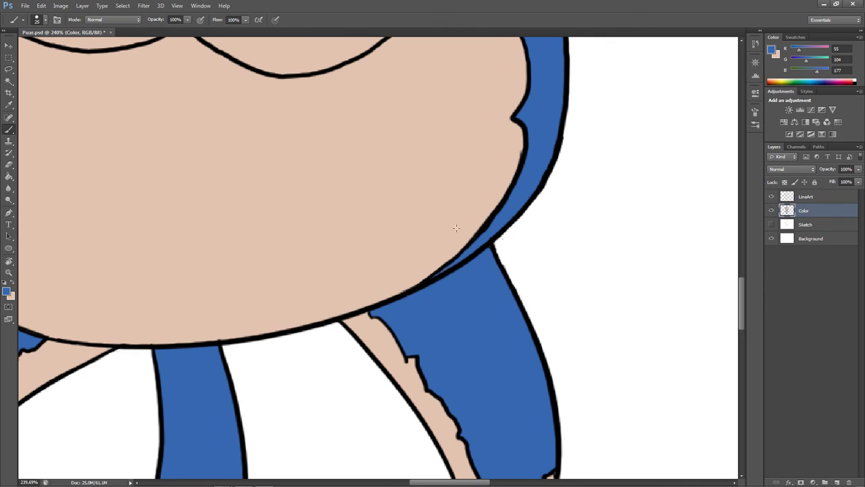
{"action": "left_click_drag", "start_coordinate": [448, 271], "coordinate": [493, 284]}
{"action": "left_click", "coordinate": [338, 277], "text": "alt"}
{"action": "left_click", "coordinate": [302, 243]}
{"action": "left_click", "coordinate": [515, 236]}
{"action": "scroll", "coordinate": [555, 280], "scroll_direction": "down", "scroll_amount": 6}
{"action": "mouse_move", "coordinate": [475, 182]}
{"action": "left_mouse_down"}
{"action": "mouse_move", "coordinate": [427, 367]}
{"action": "mouse_move", "coordinate": [388, 140]}
{"action": "mouse_move", "coordinate": [441, 222]}
{"action": "left_mouse_up"}
{"action": "scroll", "coordinate": [440, 221], "scroll_direction": "down", "scroll_amount": 5}
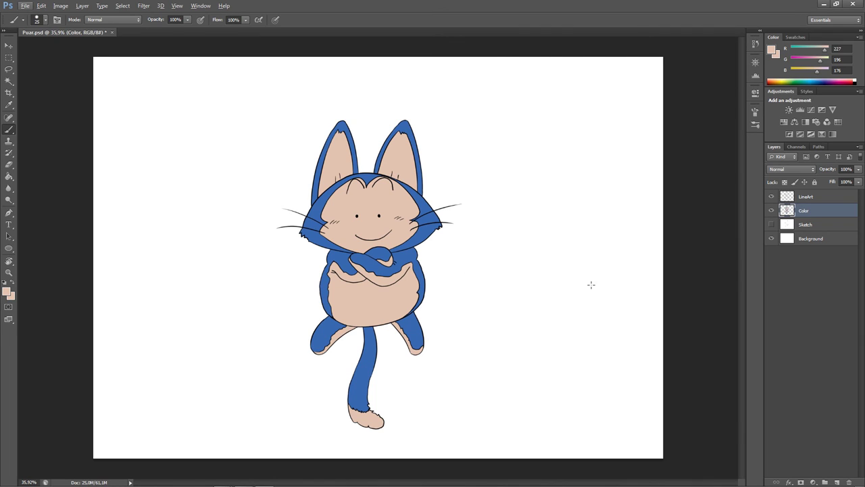